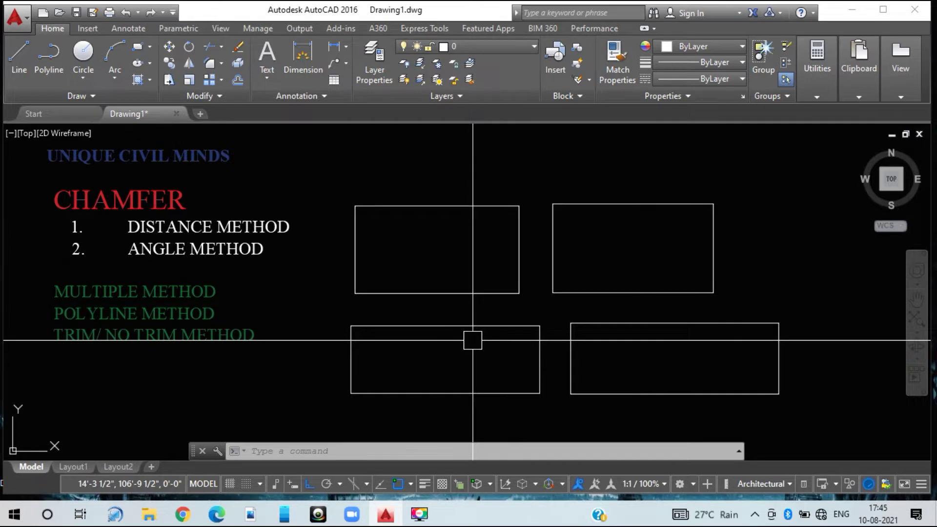
Chamfer the lower-left corner of the upper-left rectangle using the Distance method, with both distances set to 4".
type("CHA")
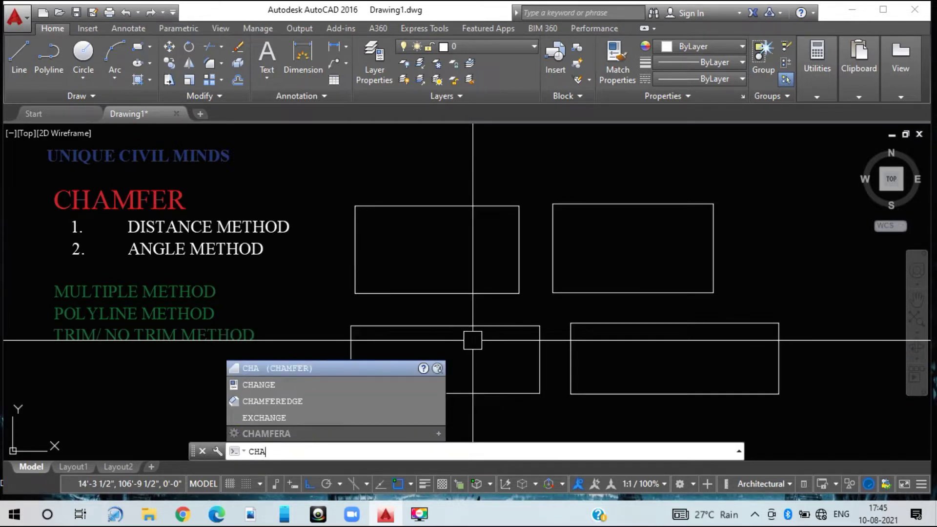
key("Return")
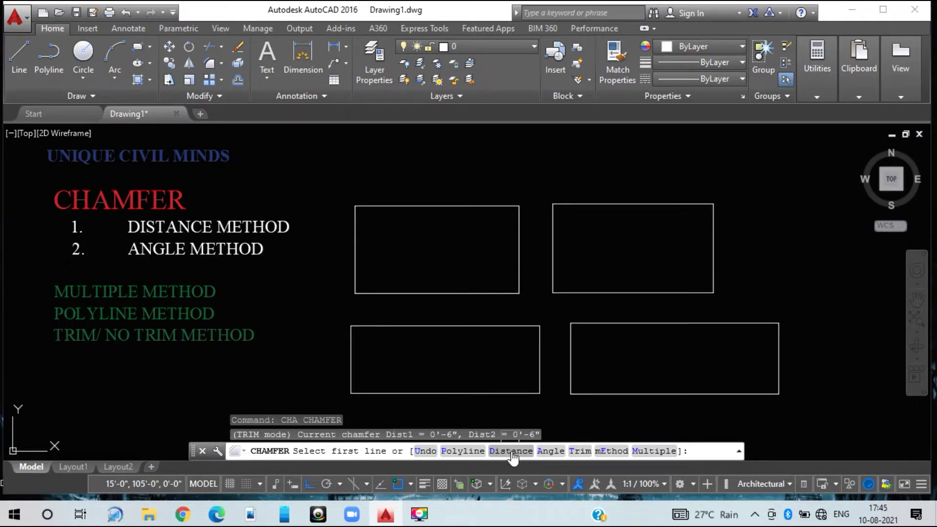
type("D")
key("Return")
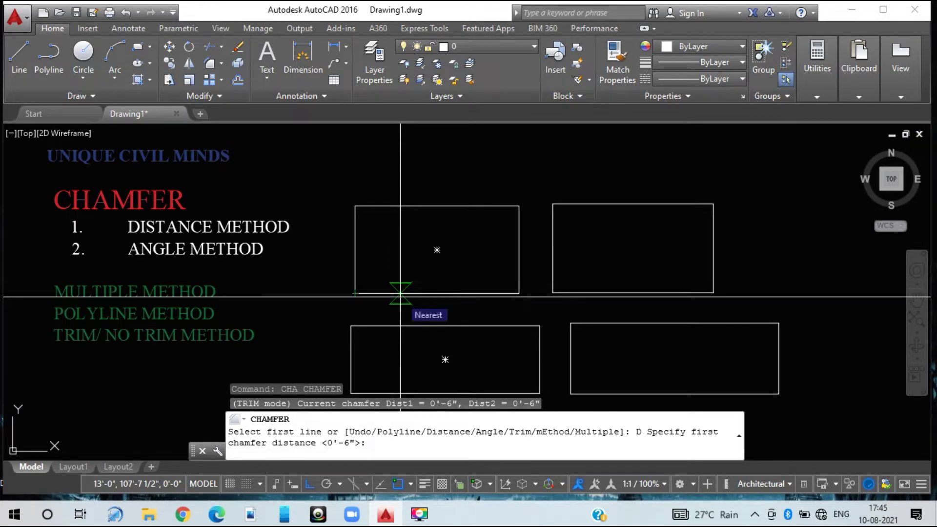
type("4\"")
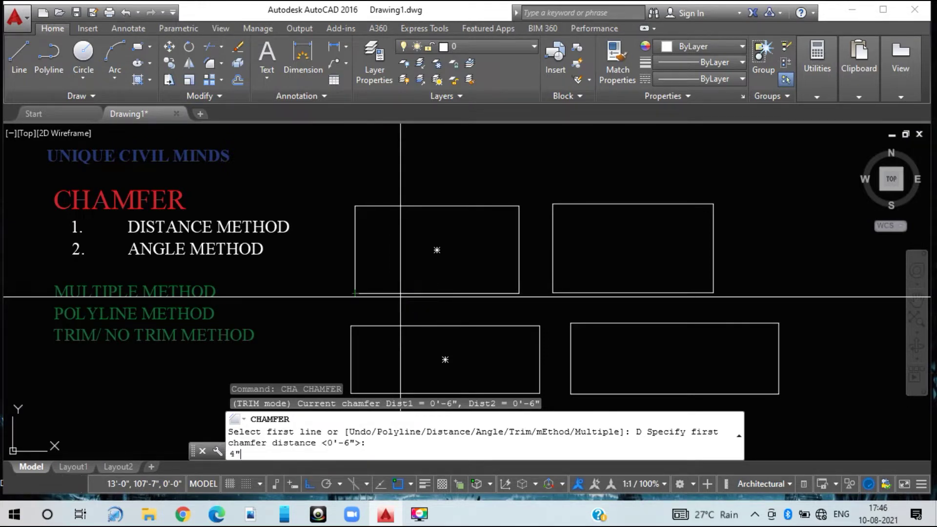
key("Return")
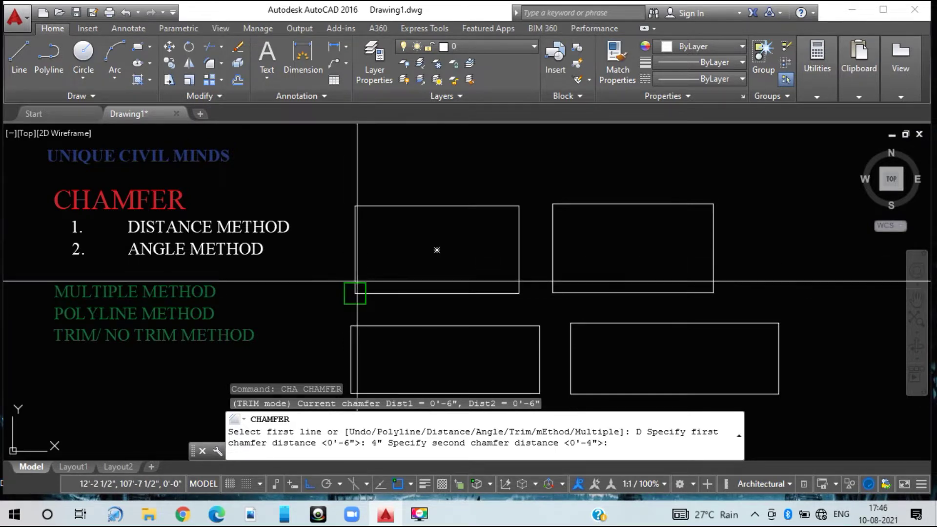
type("4")
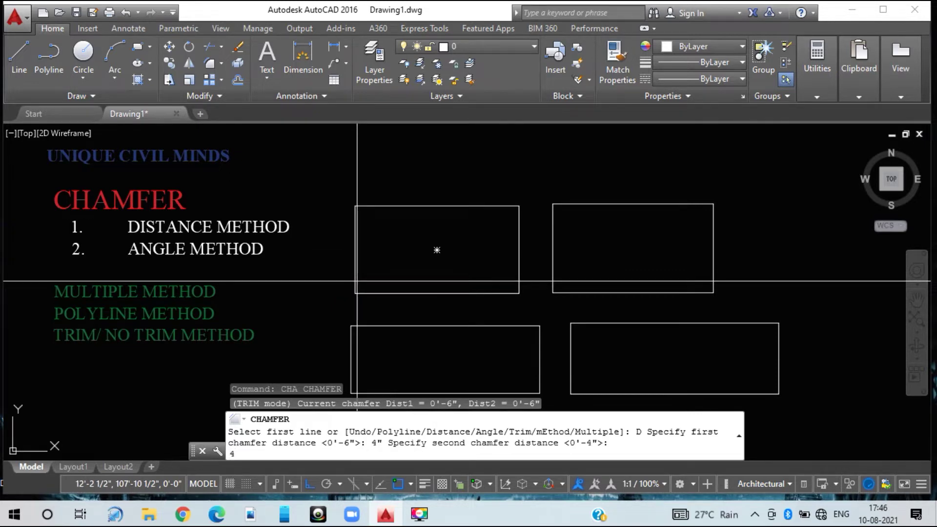
key("Return")
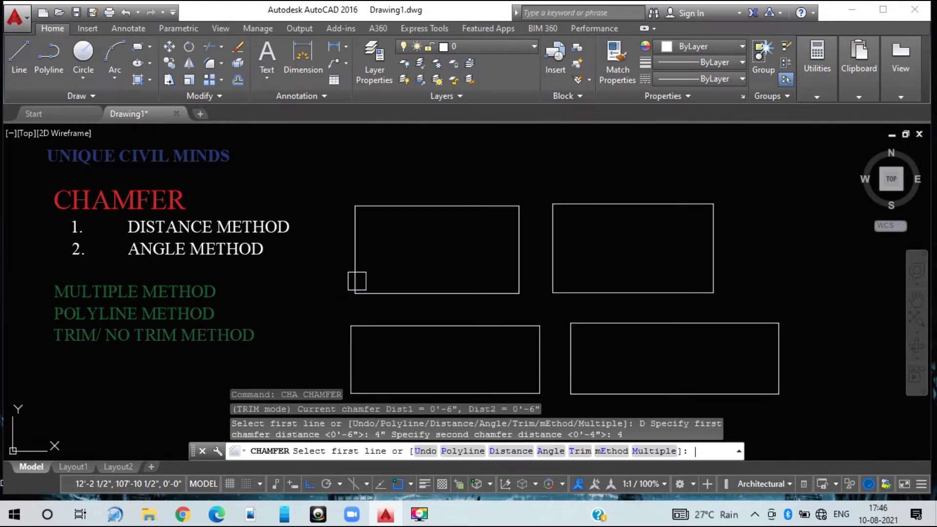
left_click(389, 293)
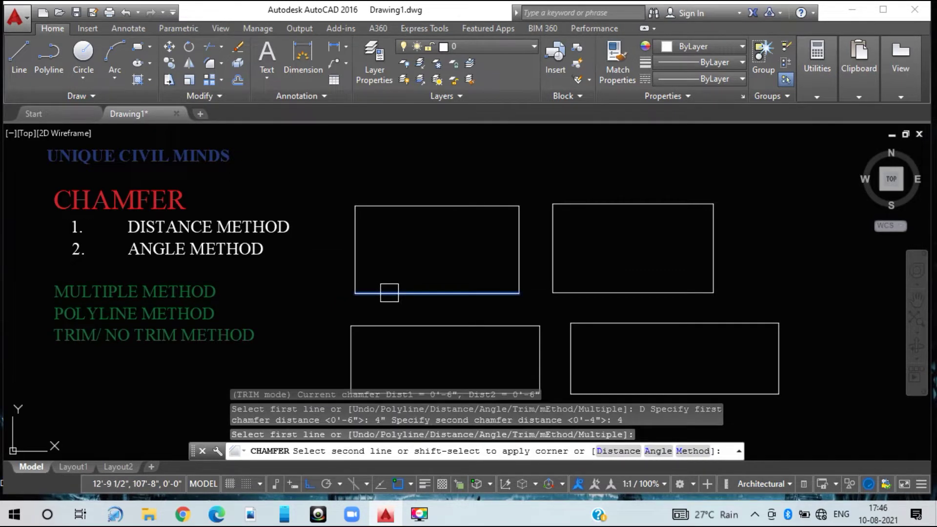
left_click(351, 261)
Add a horizontal linear dimension across the chamfer's two endpoints, with the dimension line along the rectangle's bottom edge.
scroll(349, 289, "up", 3)
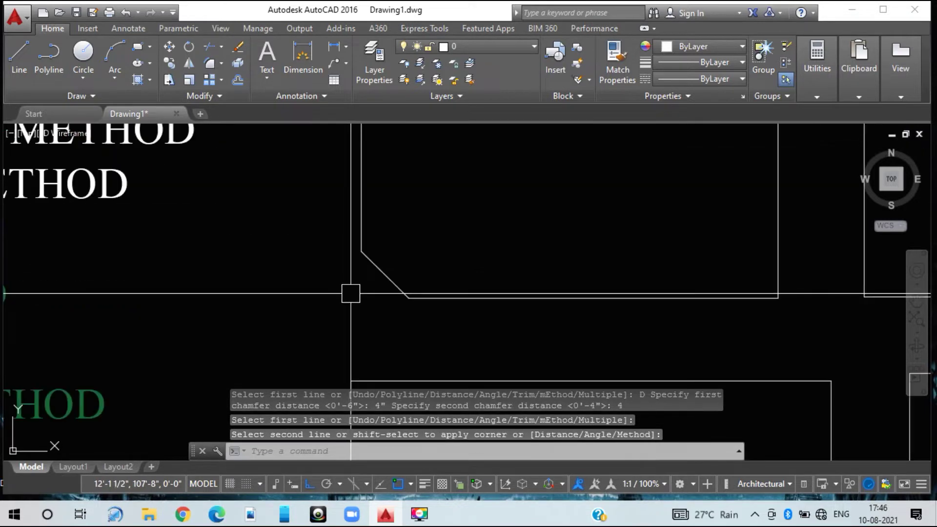
type("DLI")
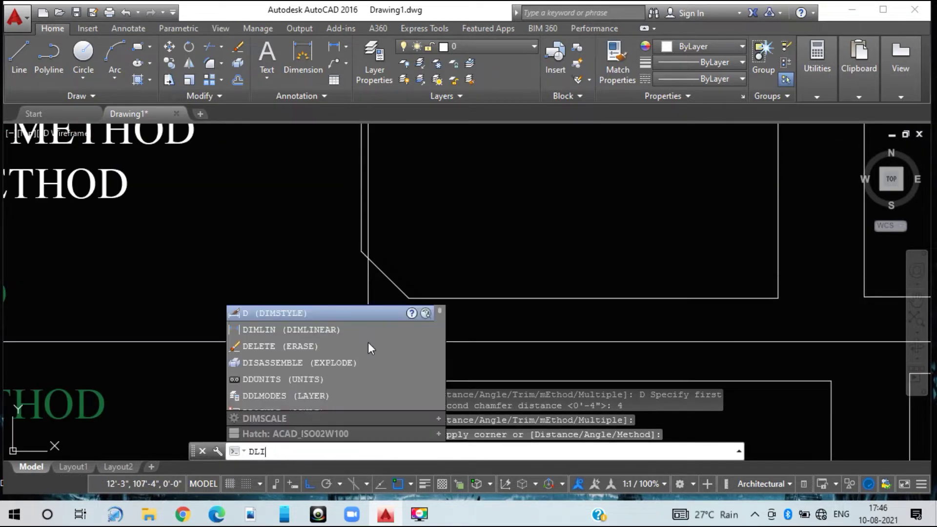
key("Return")
left_click(361, 251)
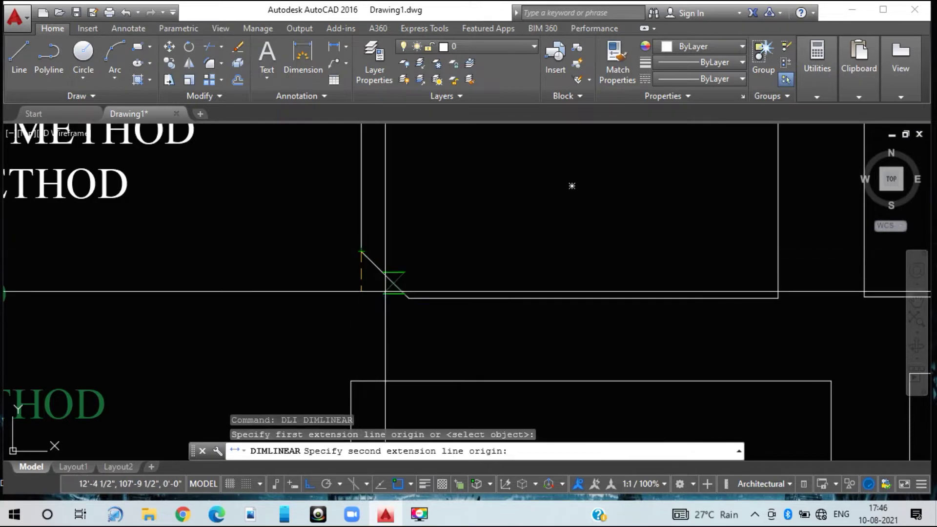
left_click(409, 297)
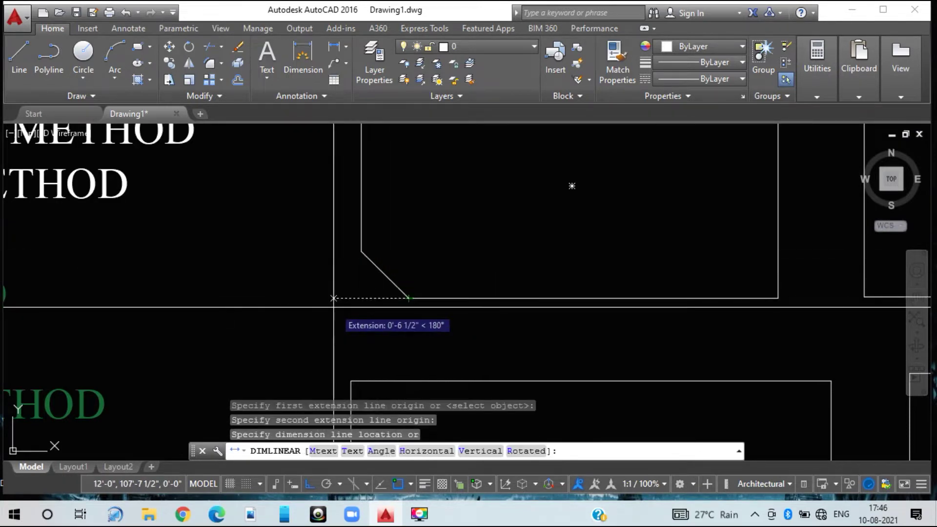
left_click(409, 298)
Chamfer the upper-left corner of the dimensioned rectangle in Multiple mode, with both chamfer distances set to 6".
scroll(448, 341, "down", 2)
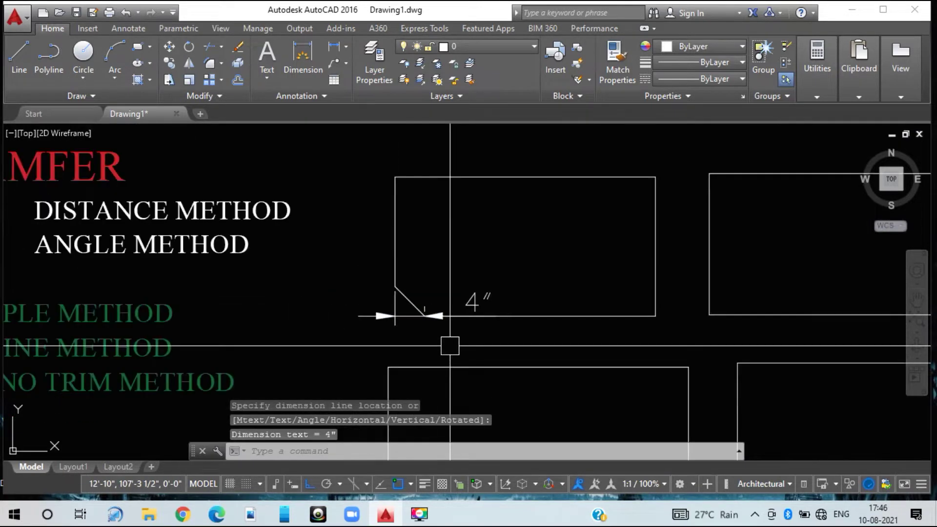
middle_click_drag(478, 342, 490, 314)
scroll(490, 314, "down", 2)
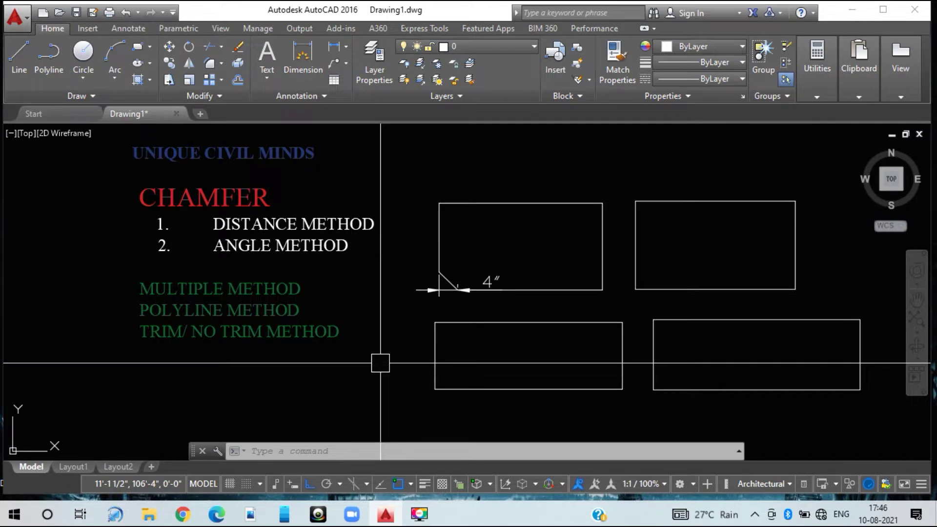
type("CHA")
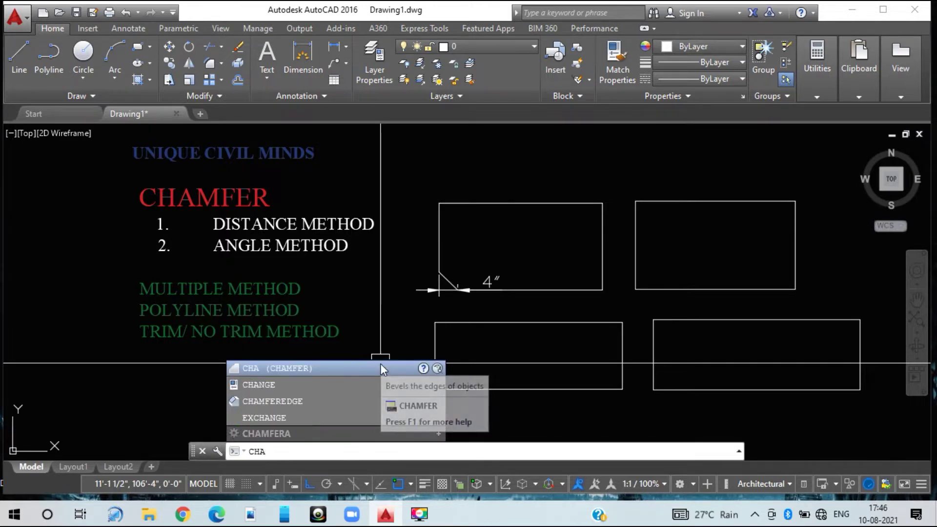
left_click(380, 364)
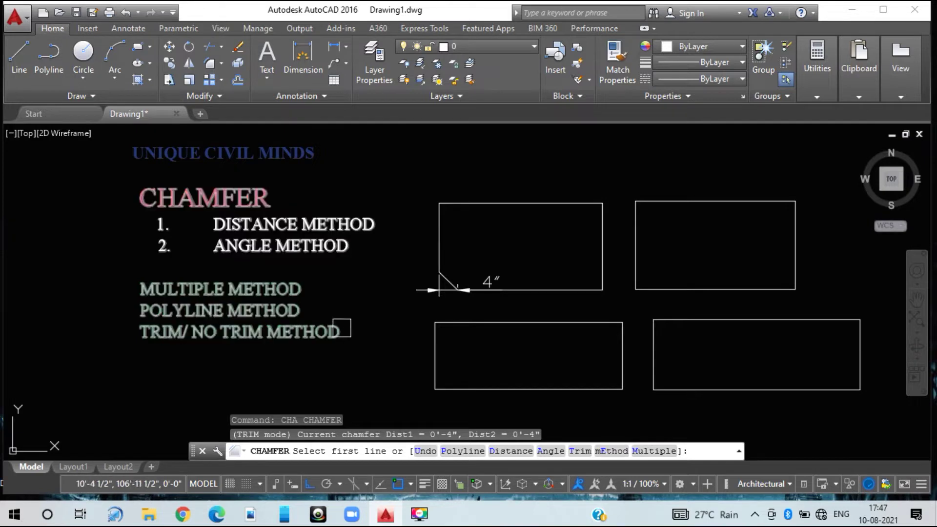
type("M")
key("Return")
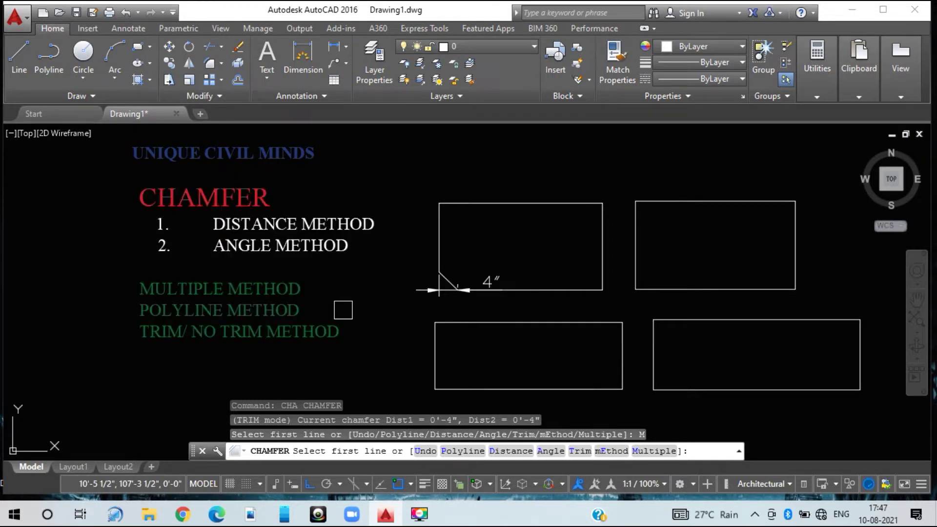
type("D")
key("Return")
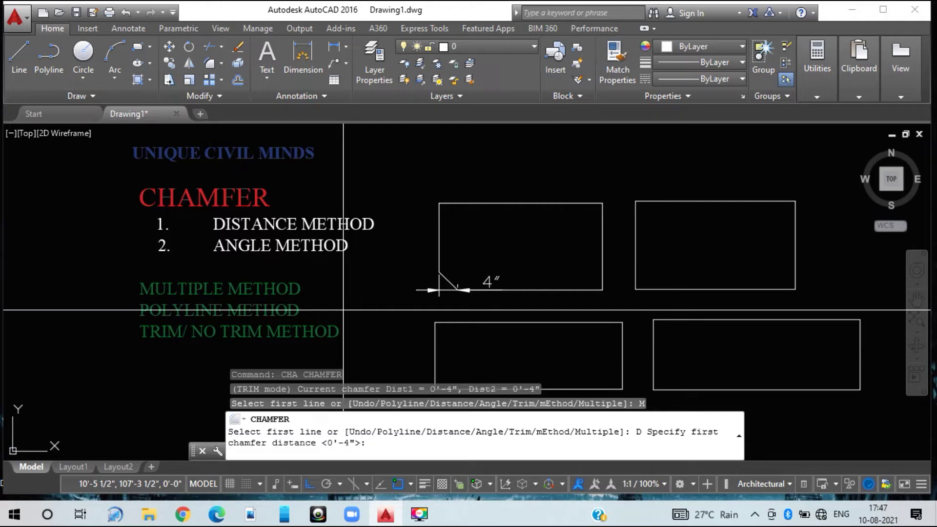
type("6")
key("Return")
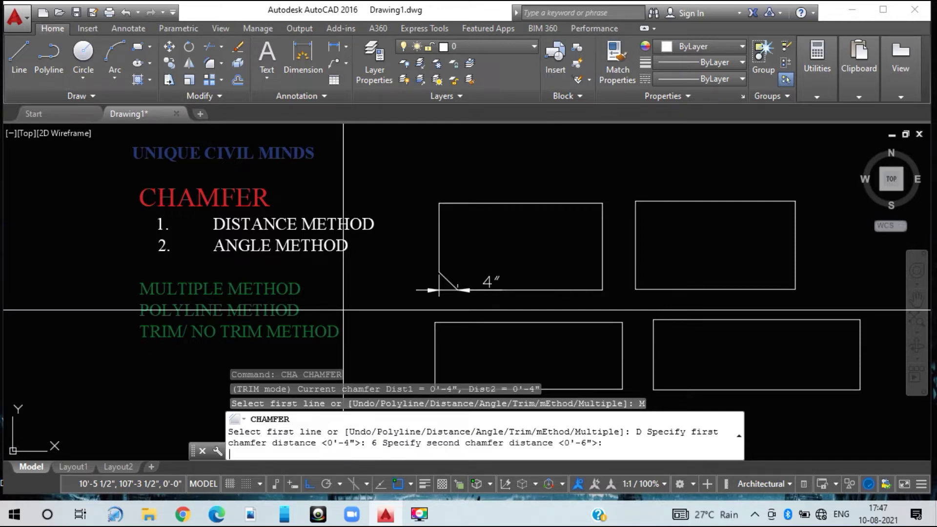
type("6")
key("Return")
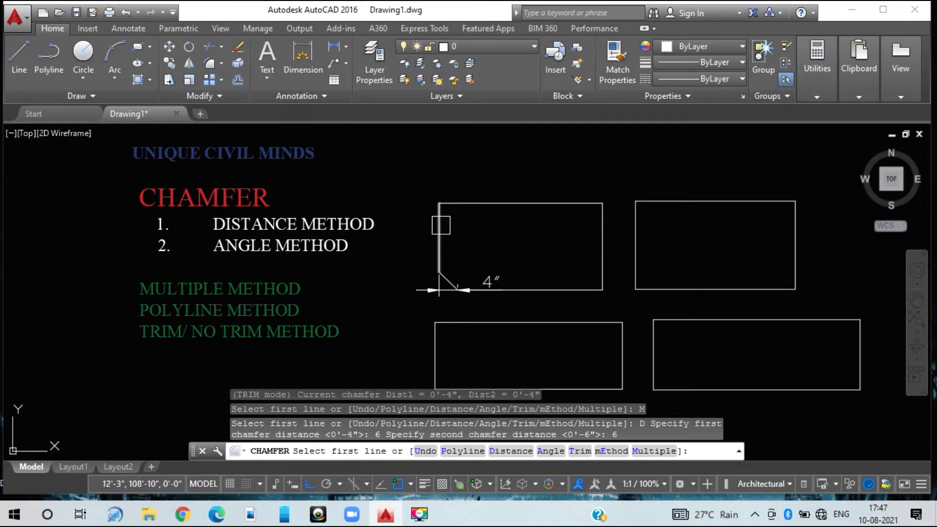
left_click(490, 204)
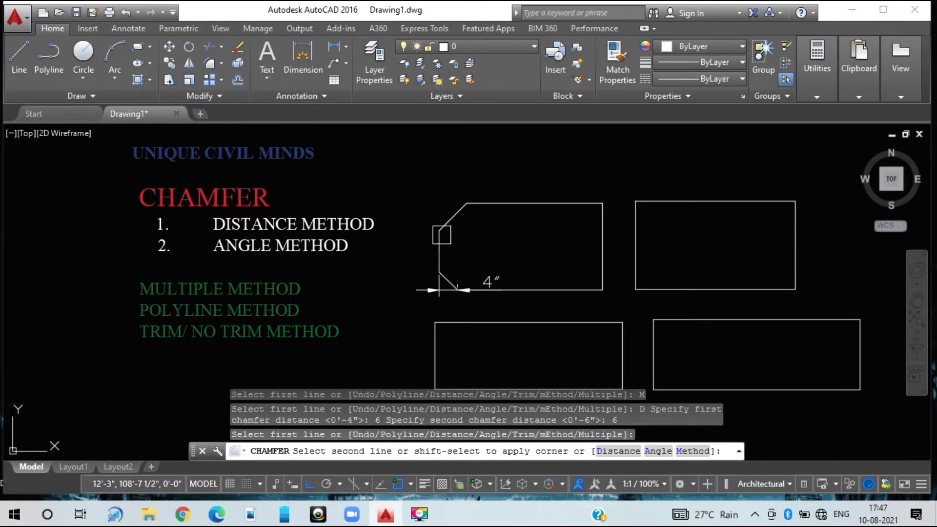
left_click(439, 234)
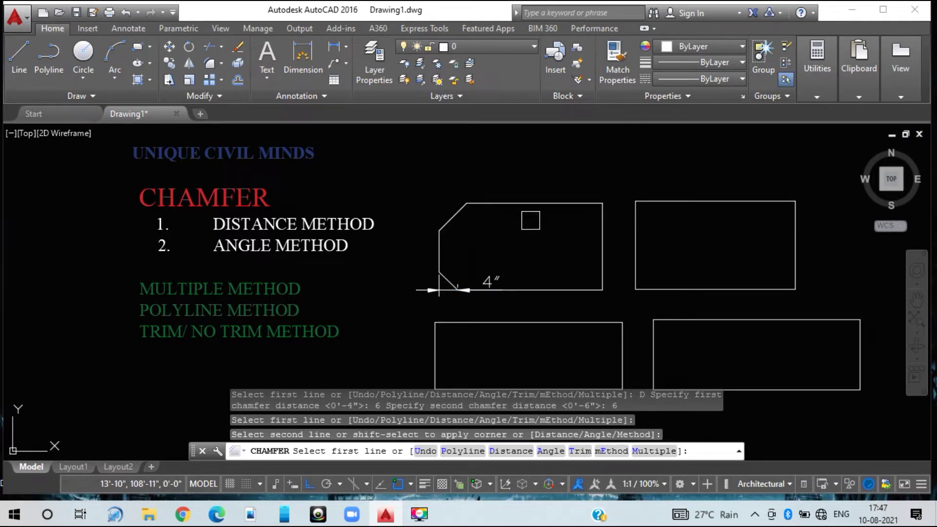
Chamfer the upper-right and lower-right corners of the same rectangle, and end the multiple chamfer.
left_click(546, 204)
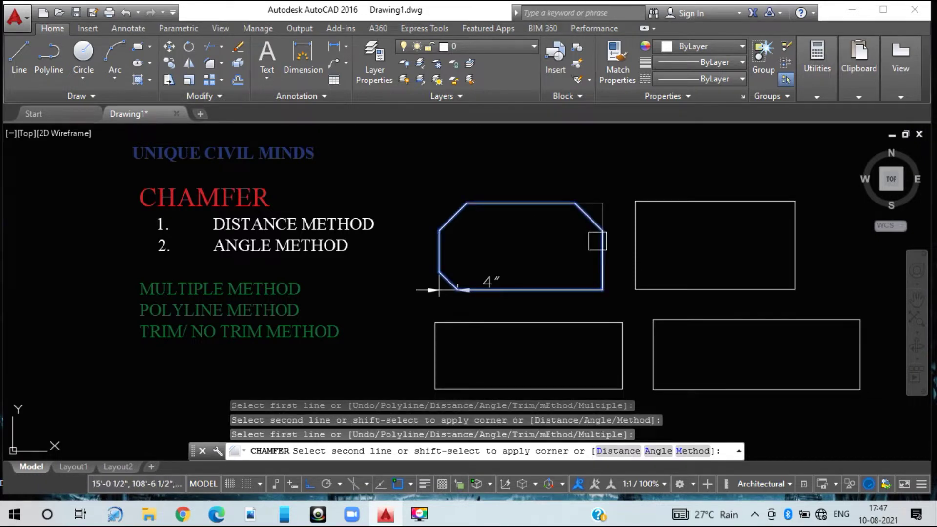
left_click(601, 248)
left_click(601, 251)
left_click(568, 288)
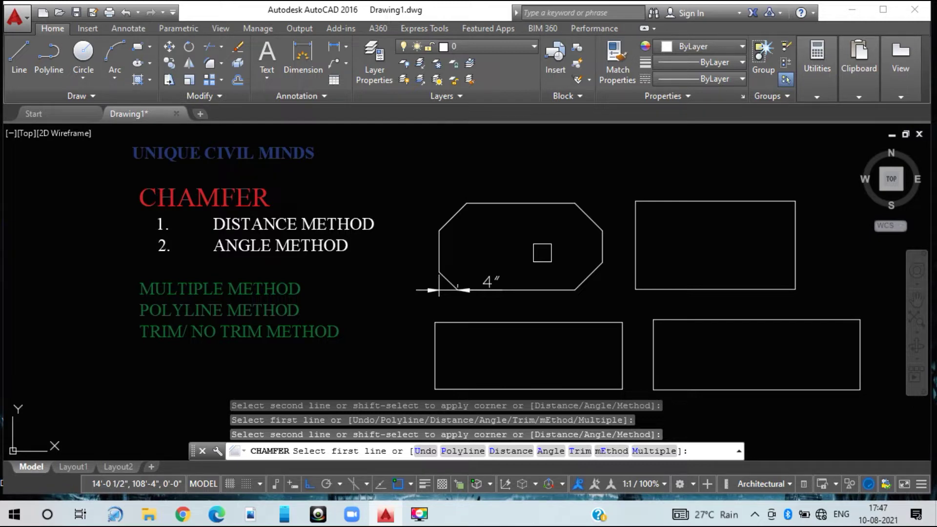
key("Escape")
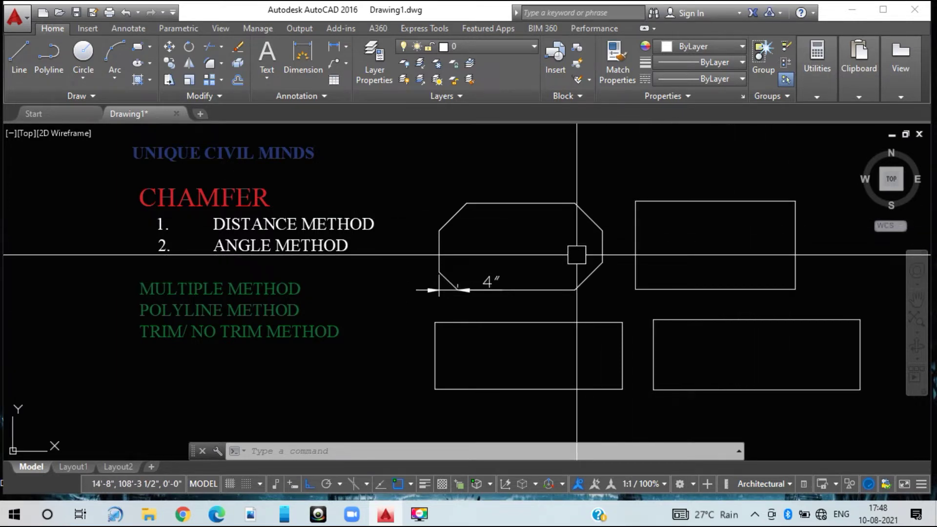
Chamfer all corners of the upper-right rectangle at once with the Polyline option, using 6" for both distances.
type("cha")
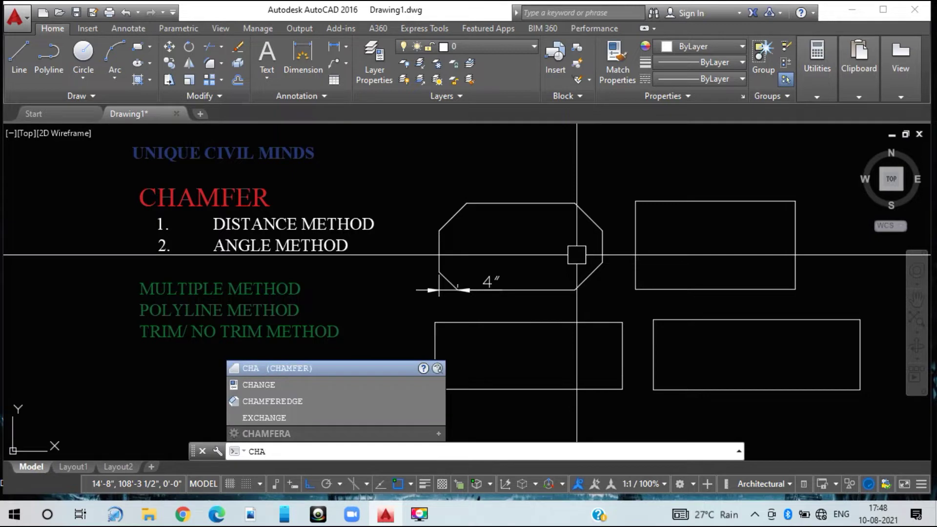
key("Return")
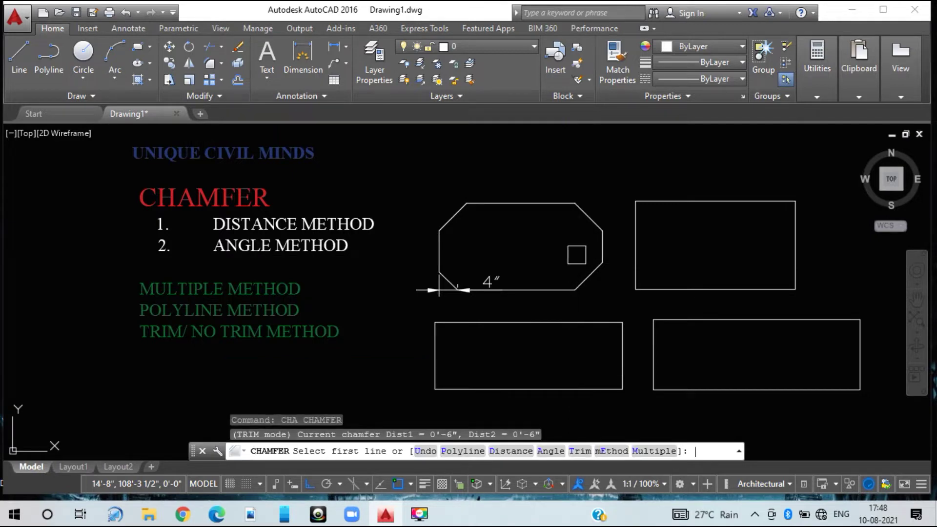
key("Return")
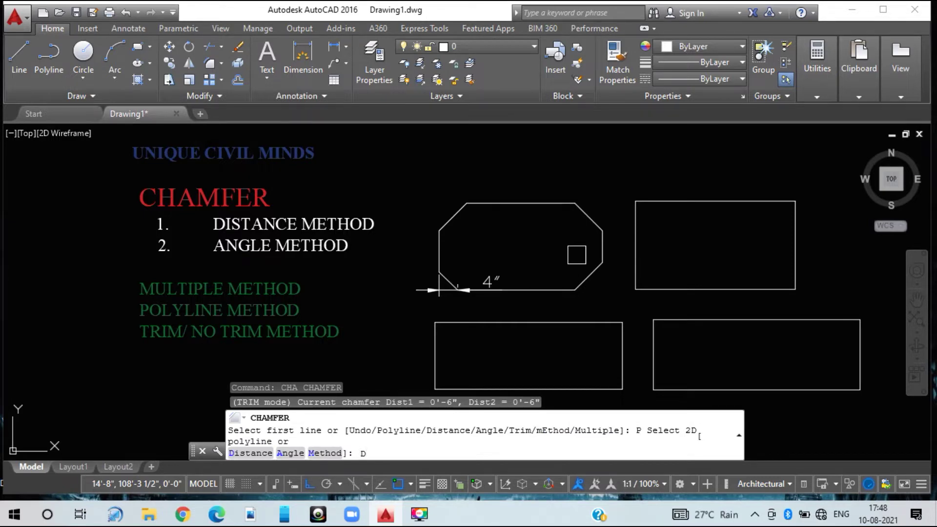
key("Return")
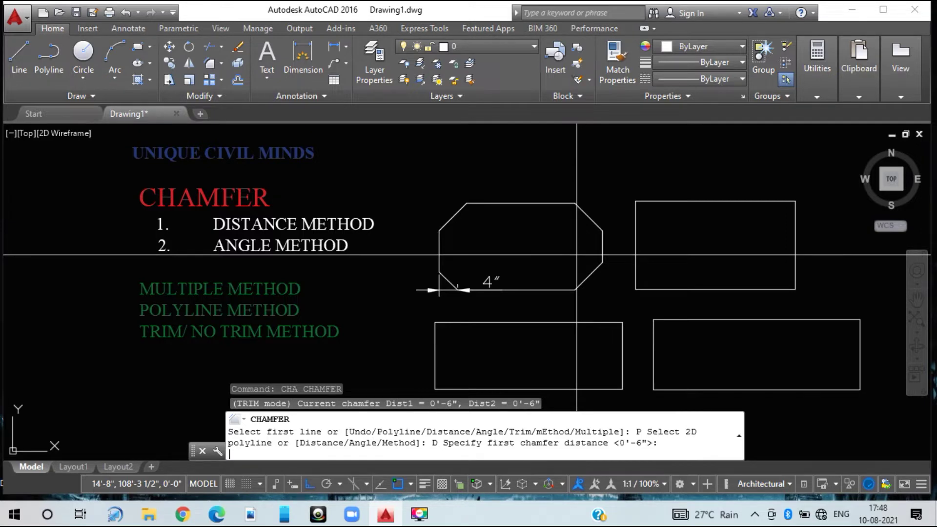
key("Return")
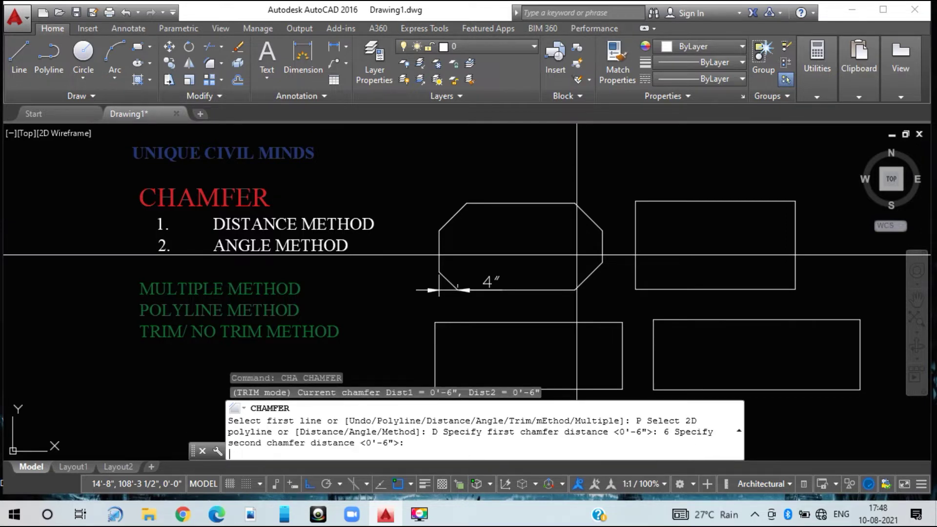
type("6")
key("Return")
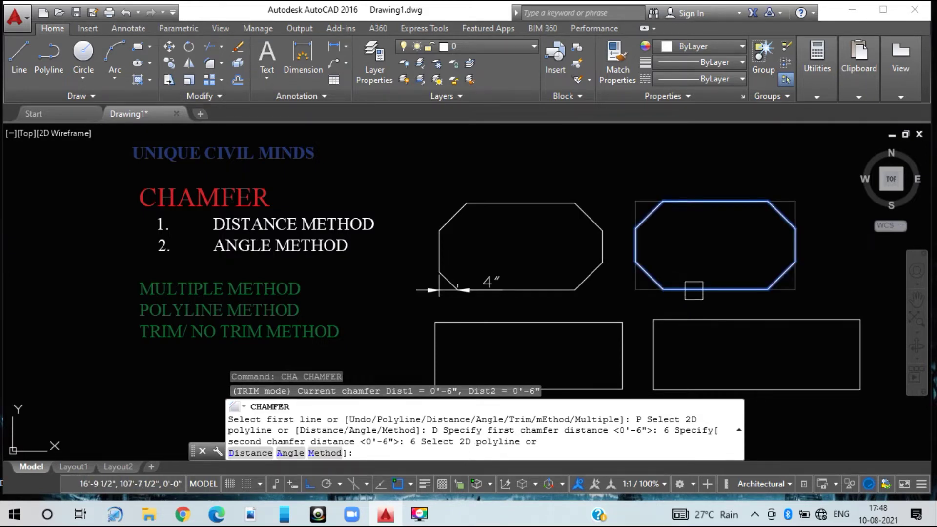
left_click(682, 288)
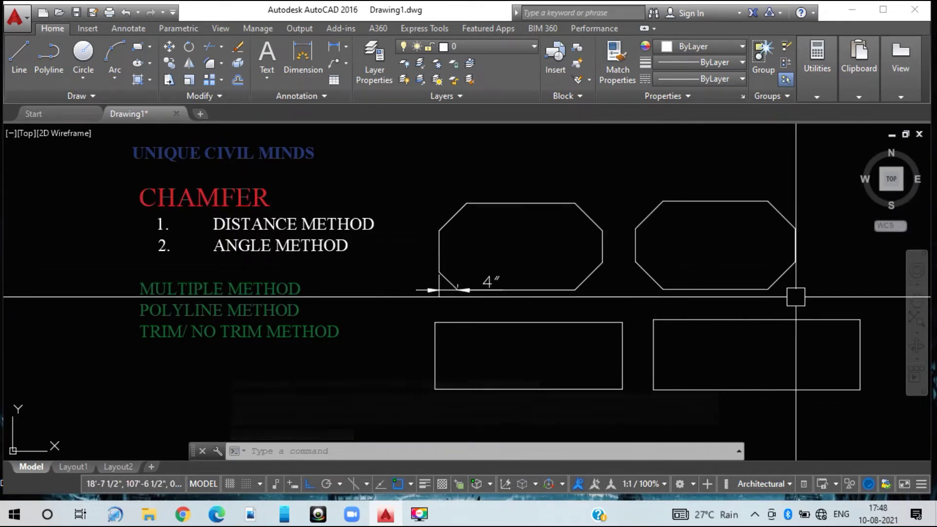
Explode the lower-left rectangle into separate lines and select its top edge.
left_click(481, 326)
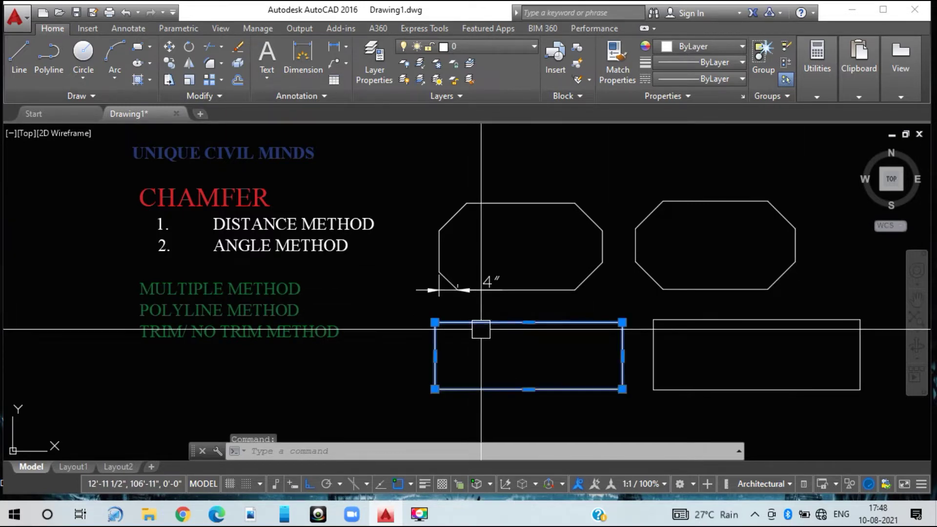
type("x")
key("Return")
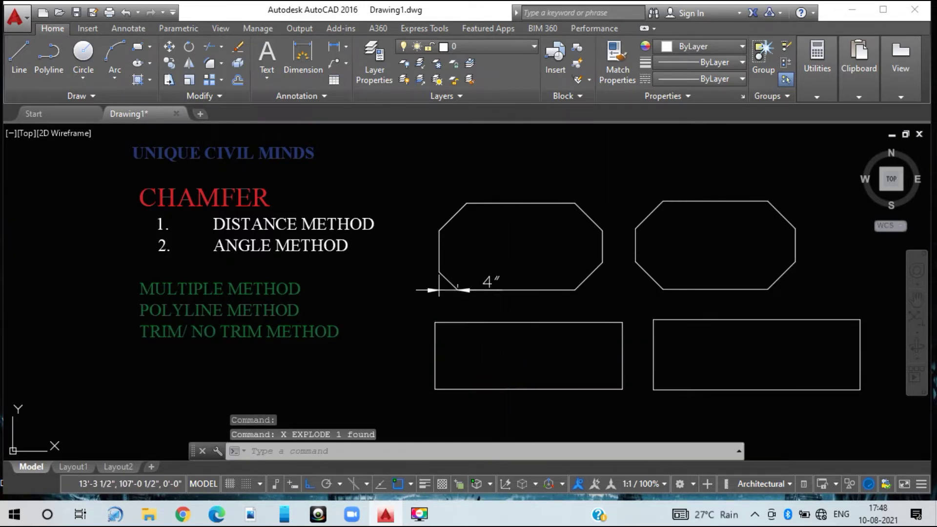
left_click(498, 322)
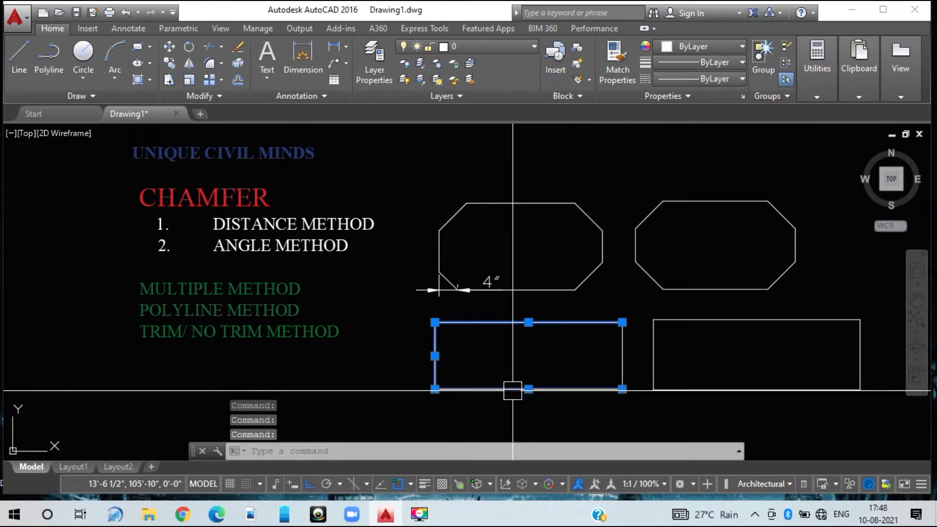
Compare the exploded lower-left rectangle's separate lines with the single-polyline lower-right rectangle by selecting them, and clear the selection.
key("Escape")
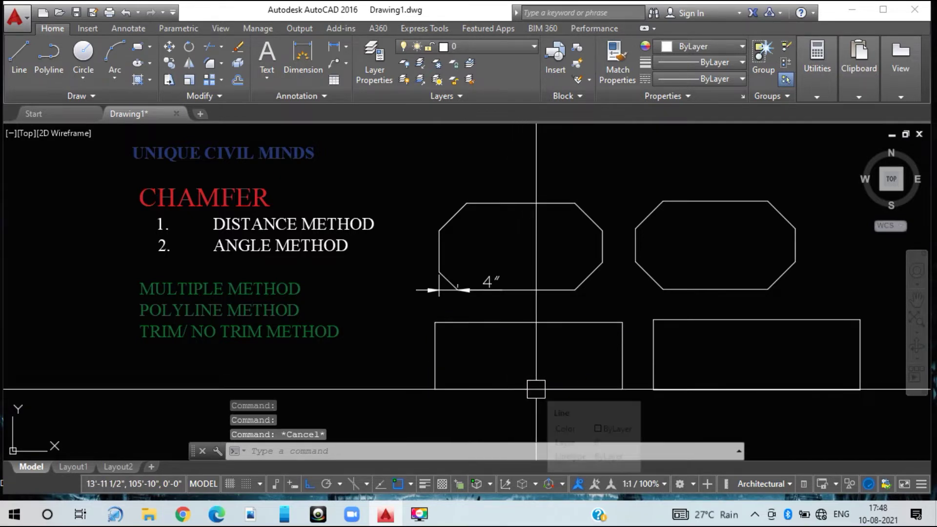
left_click(716, 319)
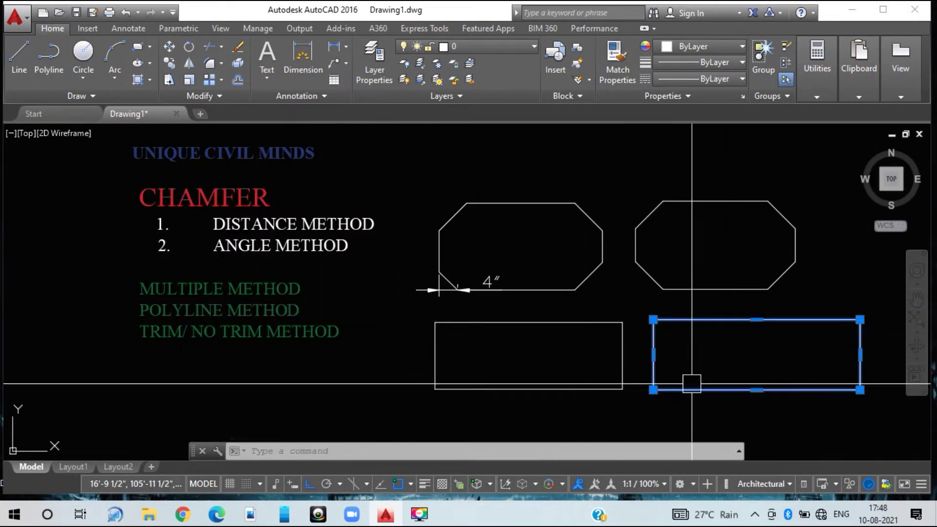
left_click(538, 388)
left_click(435, 360)
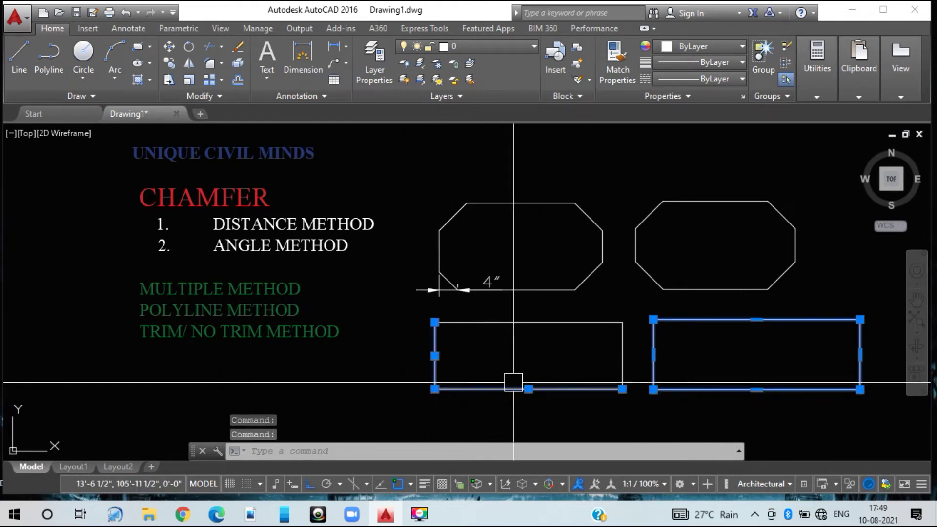
key("Escape")
Select all four sides of the exploded lower-left rectangle one by one, and clear the selection.
left_click(479, 388)
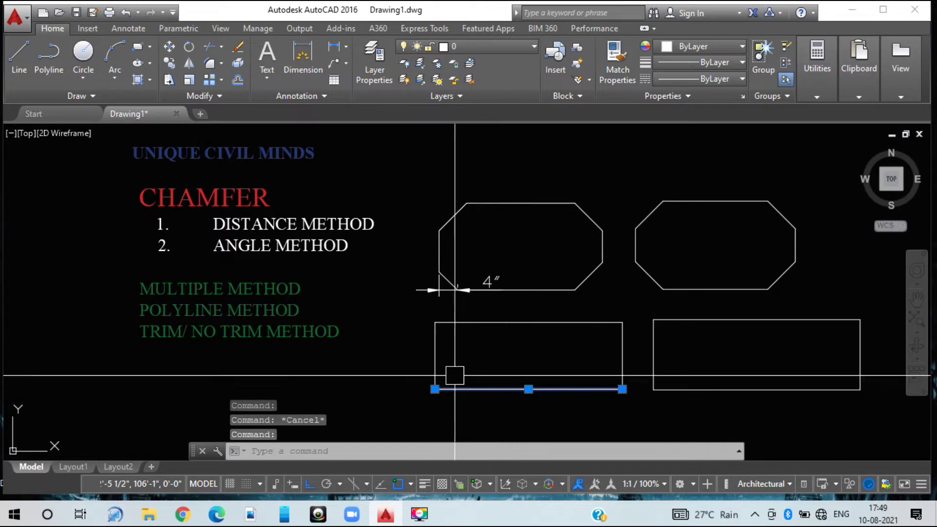
left_click(434, 357)
left_click(521, 321)
left_click(622, 344)
key("Escape")
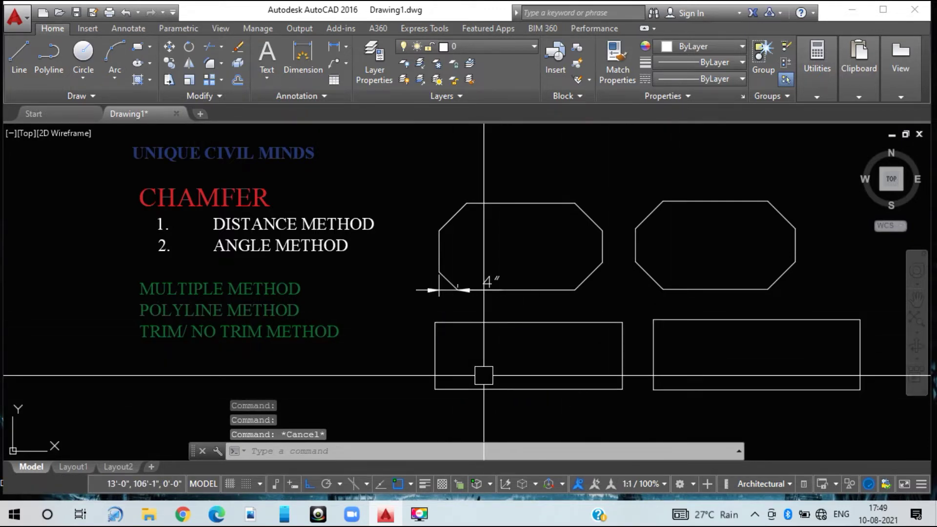
Start a chamfer with the Polyline option and set both chamfer distances to 6".
type("cha")
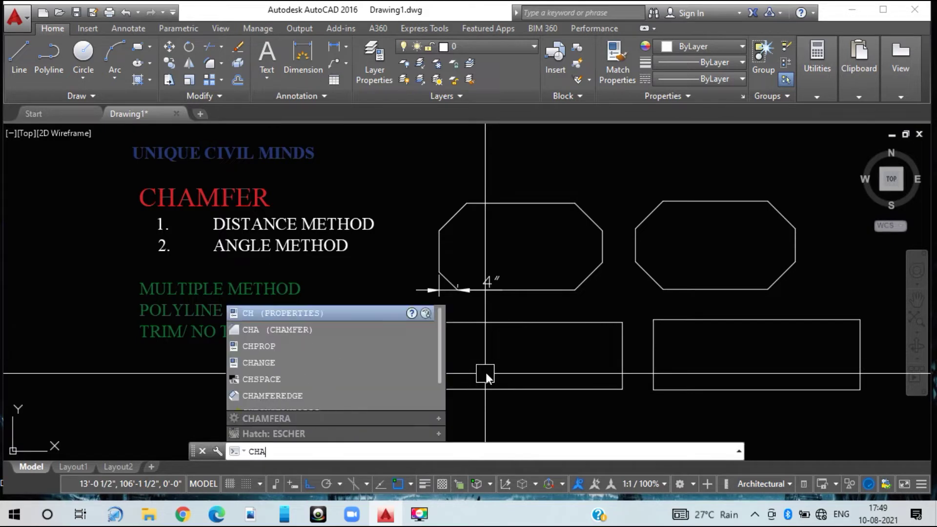
key("Return")
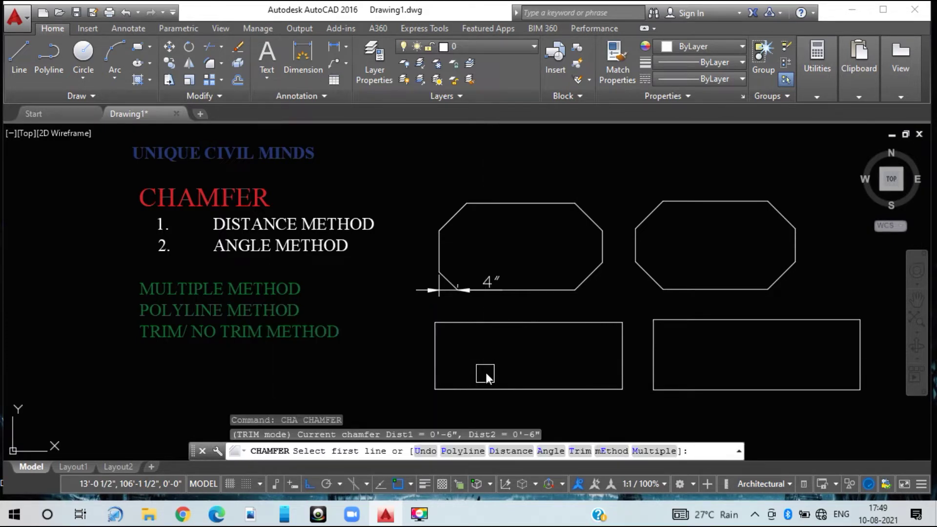
type("P")
key("Return")
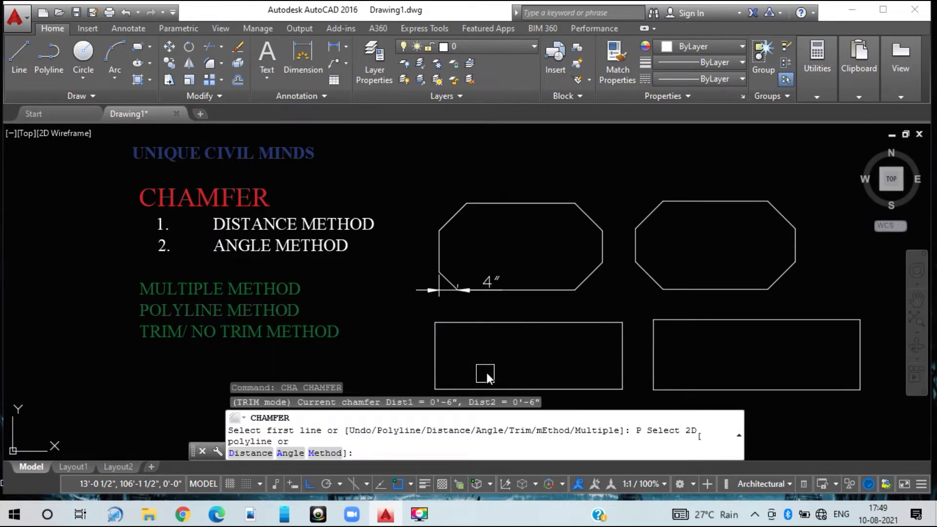
type("D")
key("Return")
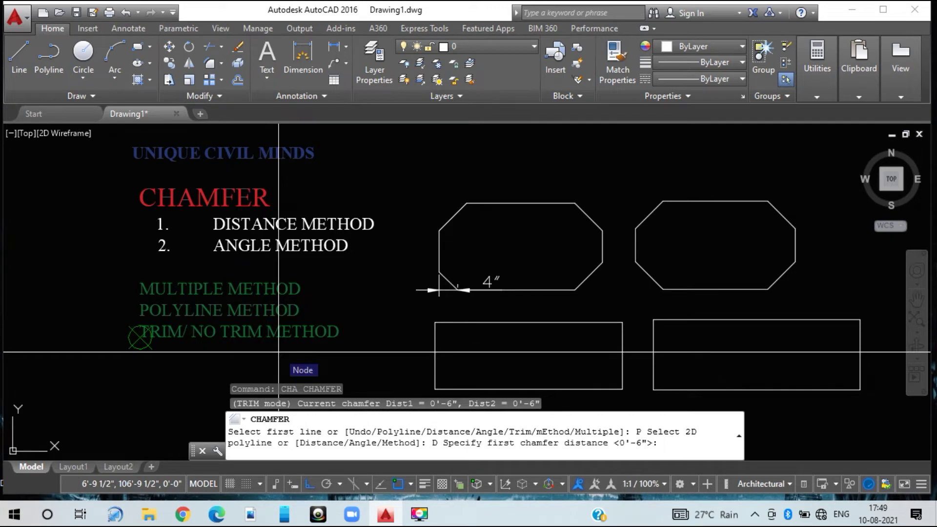
type("6")
key("Return")
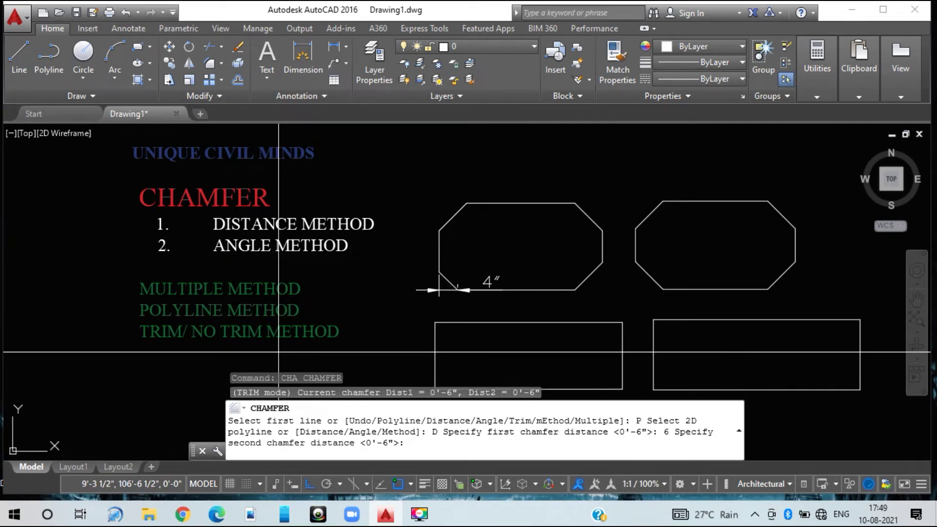
key("Return")
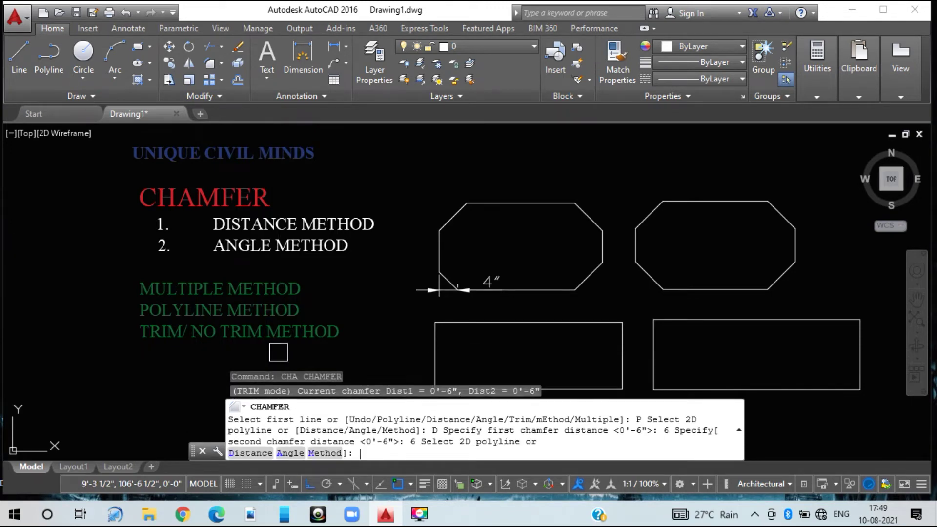
Re-enter 6" for both distances and apply the polyline chamfer to the exploded lower-left rectangle and the lower-right rectangle.
type("D")
key("Return")
type("6")
key("Return")
type("6")
key("Return")
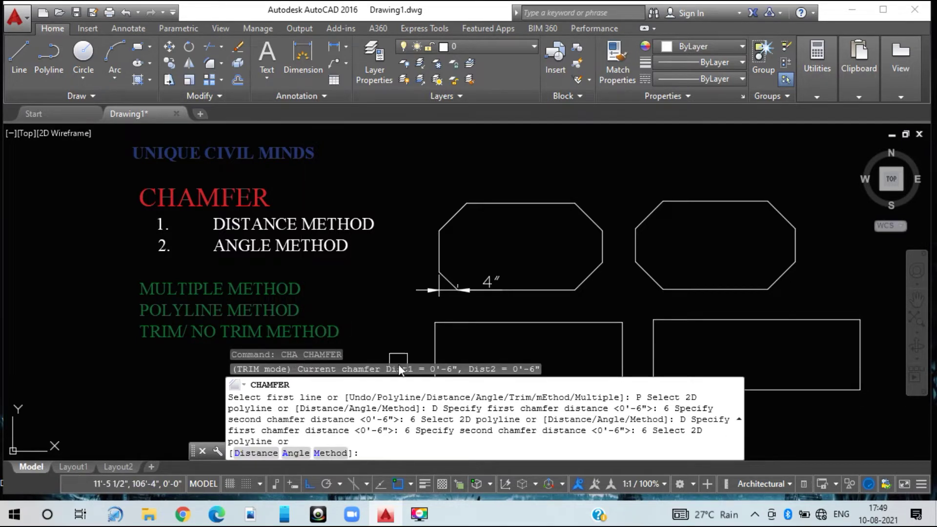
middle_click_drag(448, 337, 420, 255)
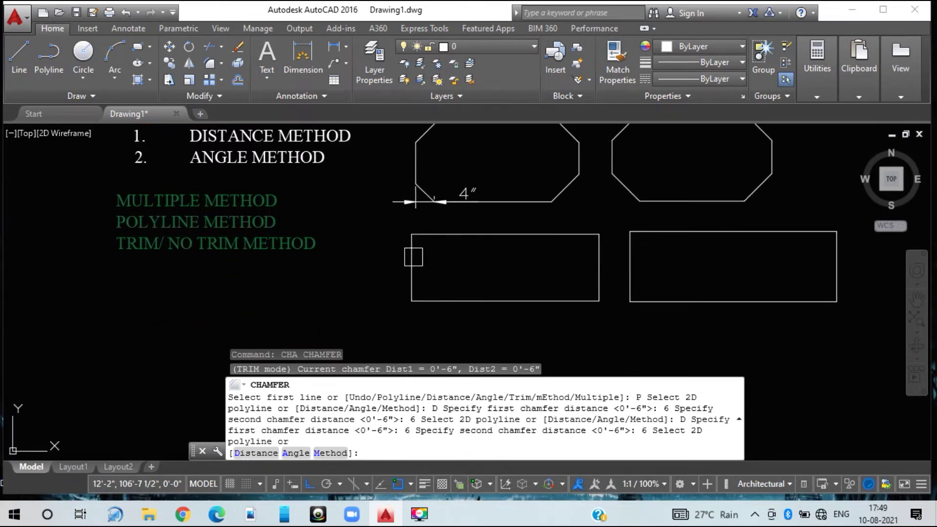
left_click(450, 298)
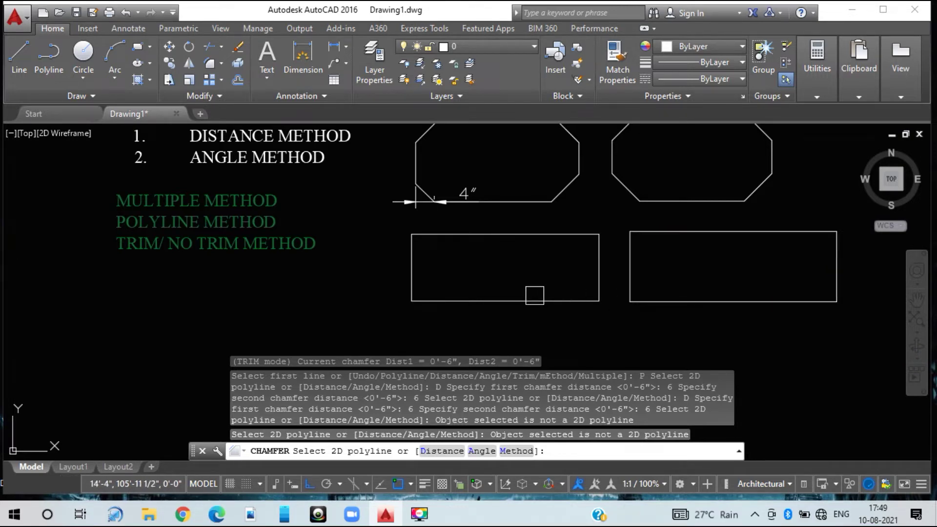
left_click(666, 301)
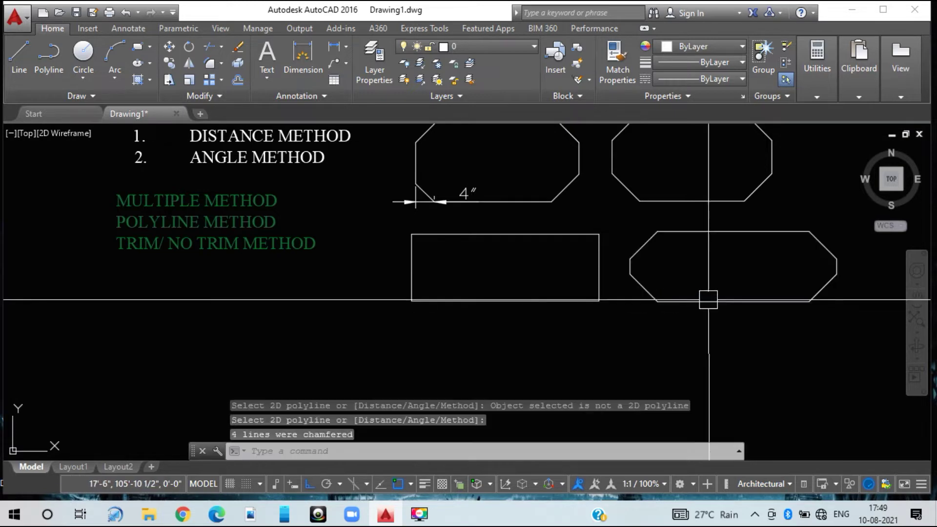
Erase all four practice shapes and the 4" dimension, keeping only the text notes.
scroll(585, 323, "down", 2)
middle_click_drag(589, 328, 488, 353)
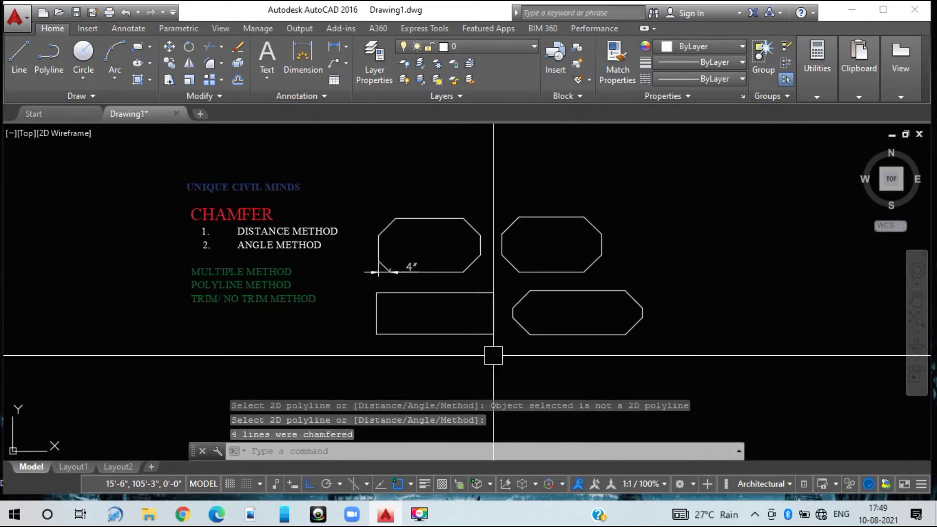
left_click(638, 355)
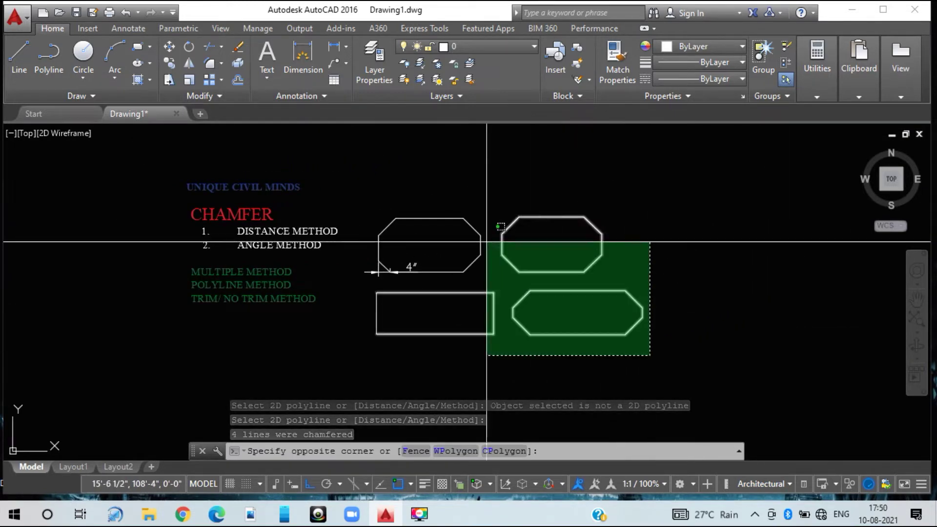
left_click(415, 209)
key("Delete")
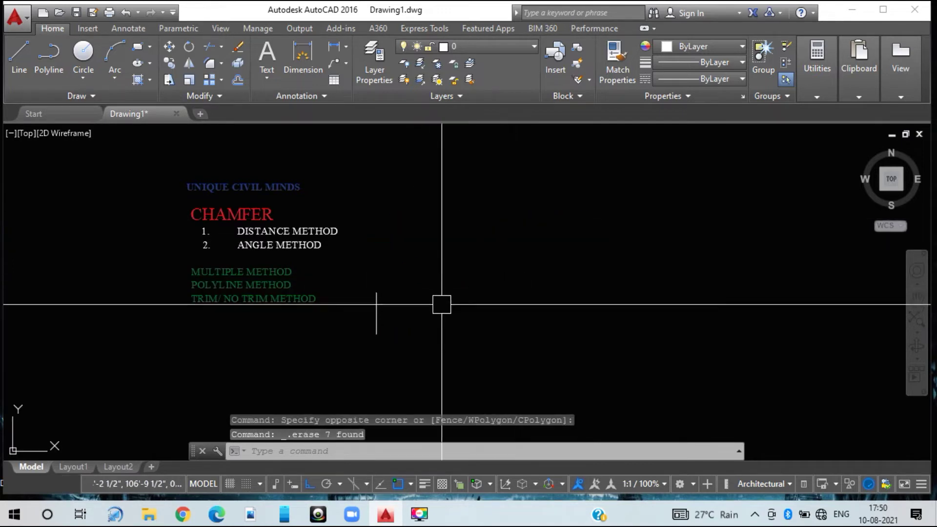
left_click(418, 362)
left_click(374, 310)
key("Delete")
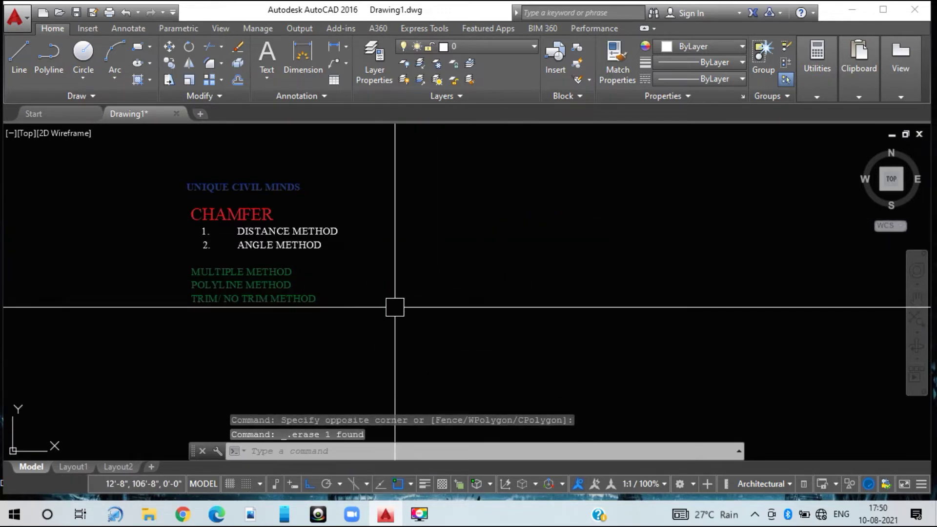
Draw a nearly square rectangle to the right of the text notes and a wider rectangle beside it.
scroll(393, 307, "up", 4)
scroll(420, 309, "down", 2)
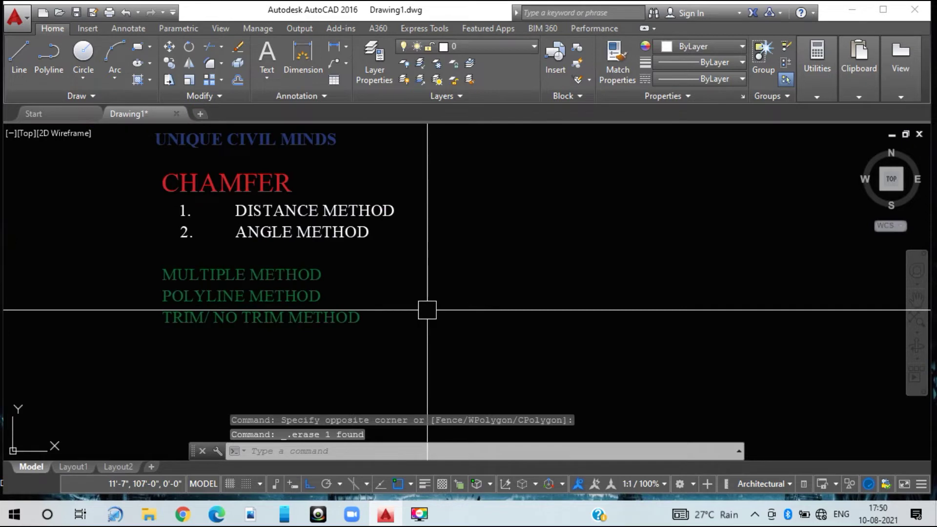
type("C")
key("Return")
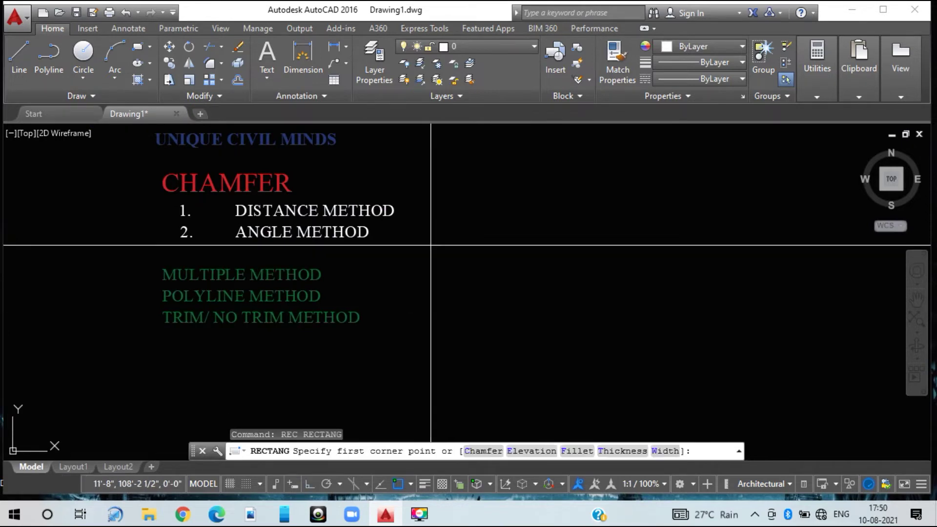
left_click(431, 245)
left_click(498, 318)
key("Return")
left_click(536, 246)
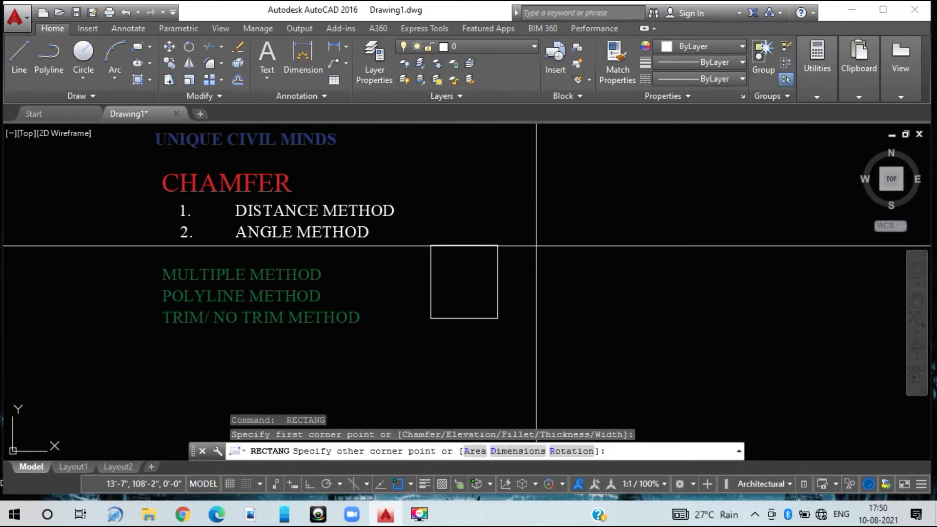
left_click(682, 325)
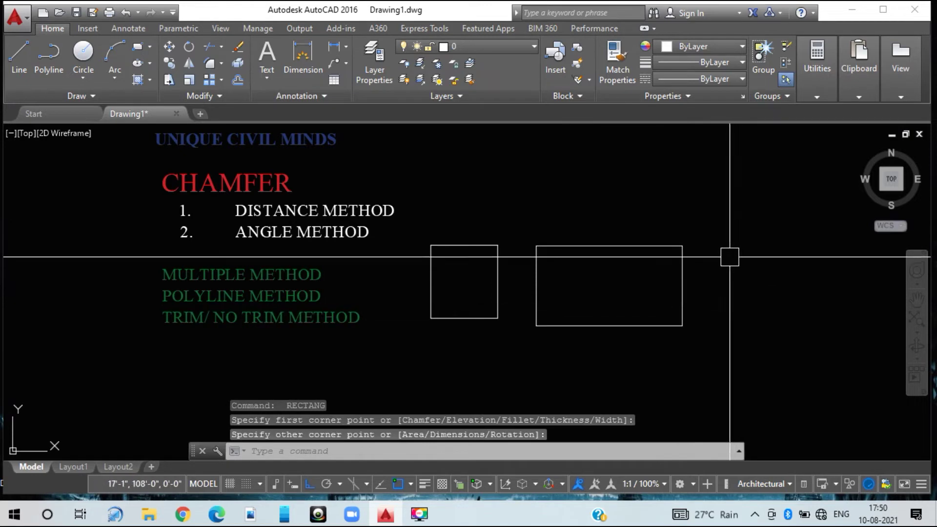
Start the CHAMFER command and set its trim mode to Trim.
middle_click_drag(490, 355, 420, 334)
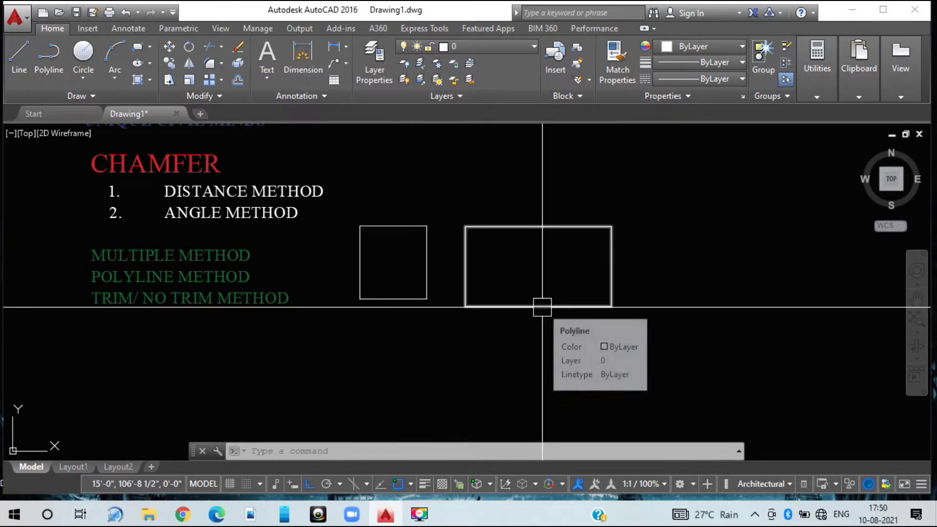
type("ch")
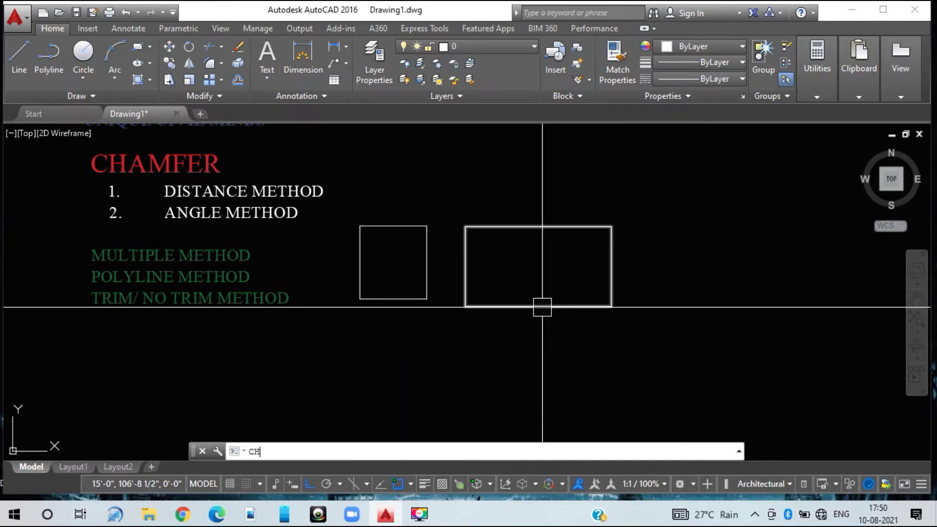
type("a")
key("Return")
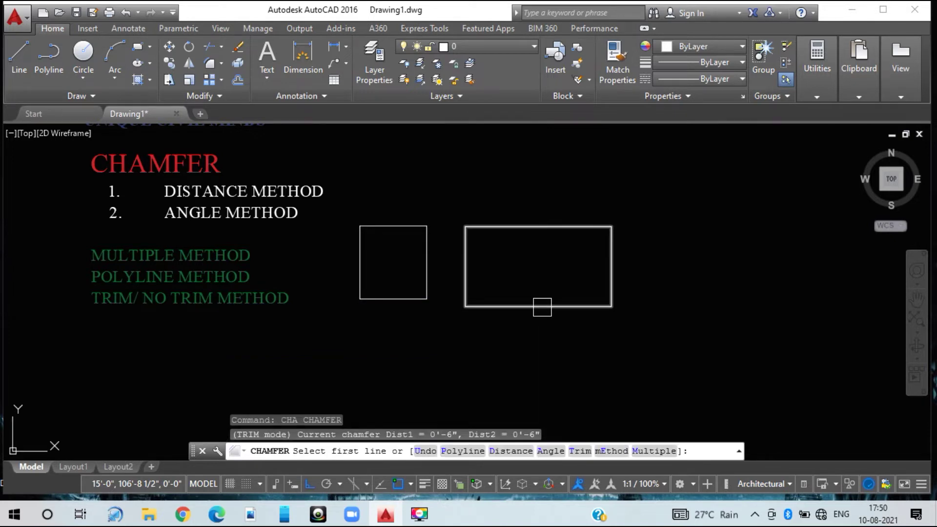
left_click(579, 451)
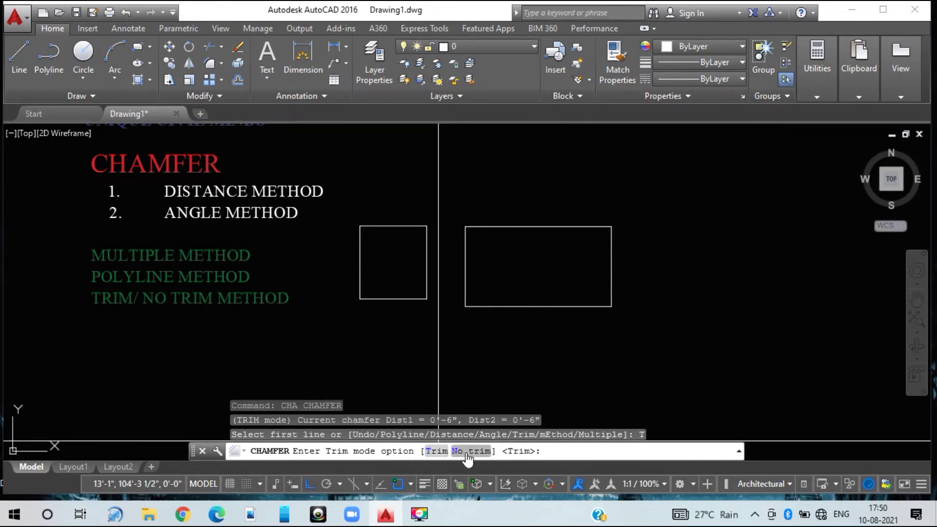
left_click(435, 452)
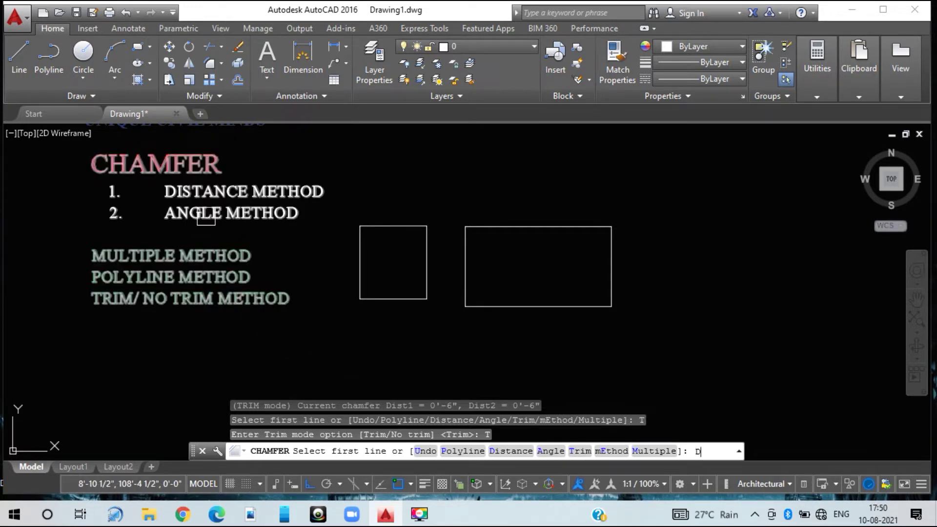
Chamfer the lower-left corner of the nearly square rectangle, with both chamfer distances set to 3".
key("Return")
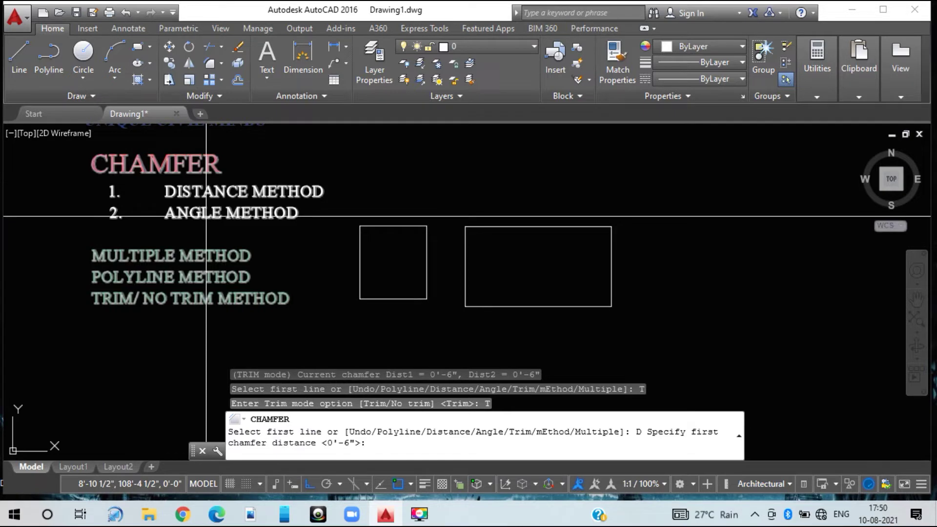
type("3")
key("Return")
type("3")
key("Return")
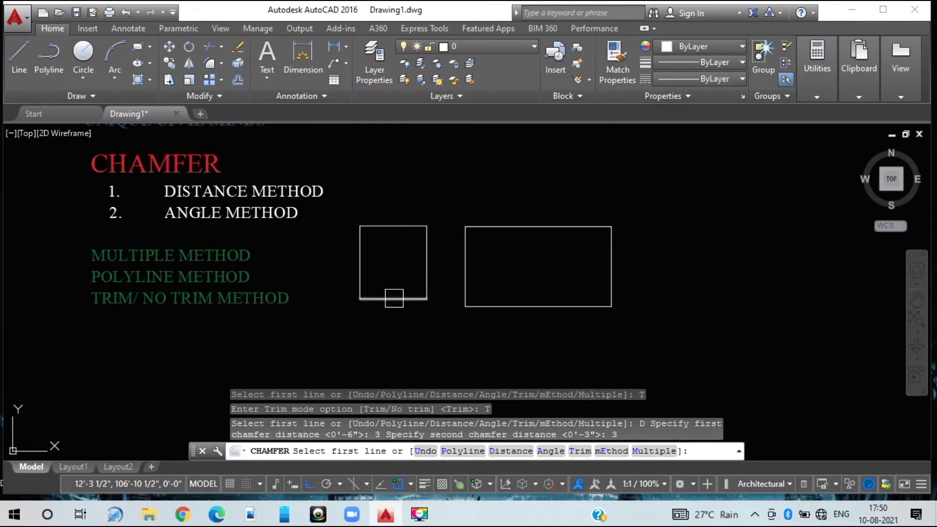
left_click(394, 298)
left_click(360, 279)
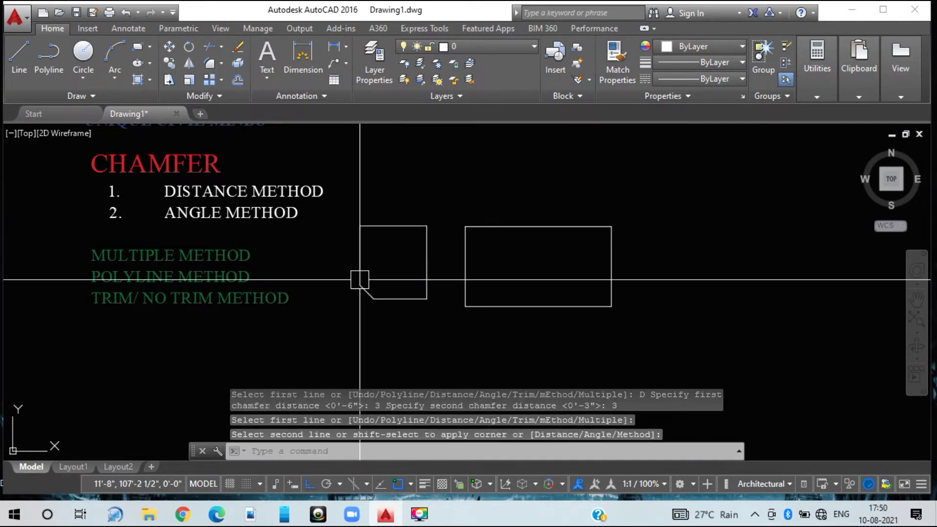
scroll(360, 303, "up", 4)
scroll(358, 288, "down", 3)
scroll(368, 313, "down", 2)
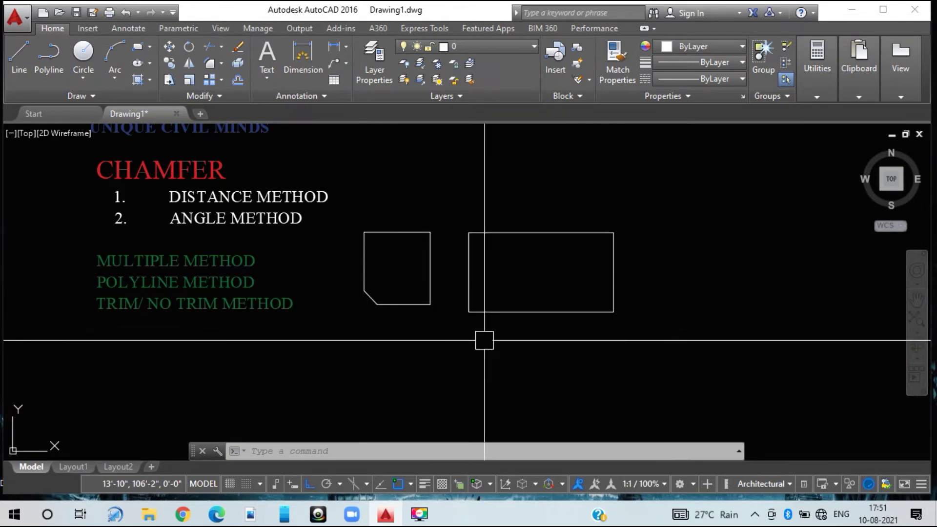
Start the CHAMFER command and set its trim mode to No trim.
scroll(485, 314, "up", 2)
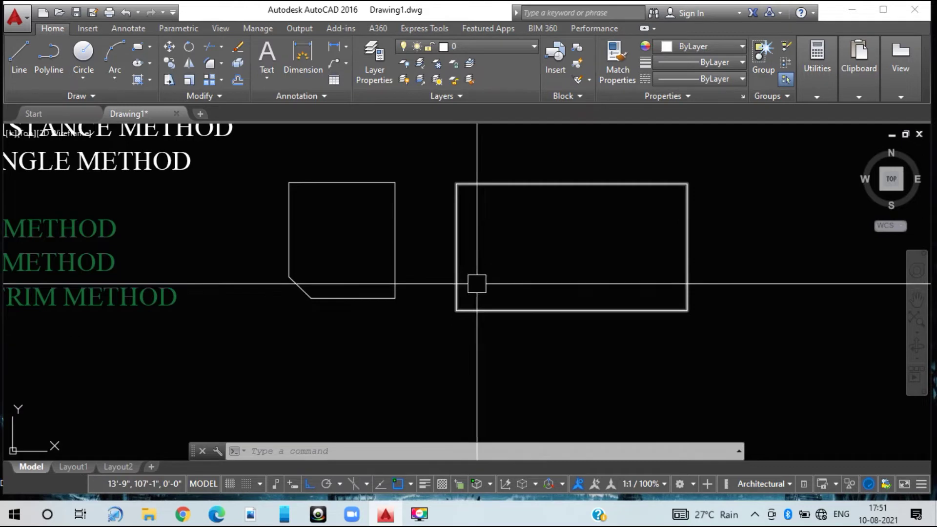
scroll(501, 310, "down", 2)
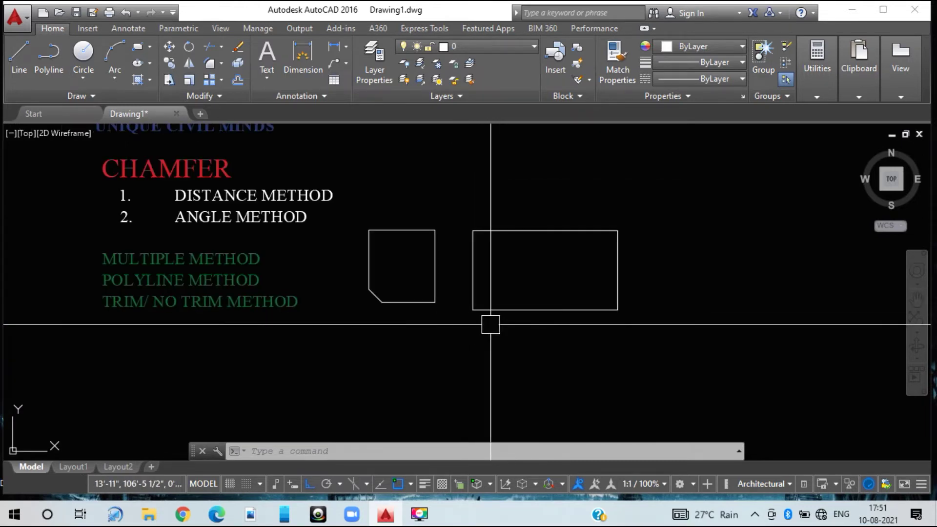
middle_click_drag(491, 324, 450, 326)
type("CH")
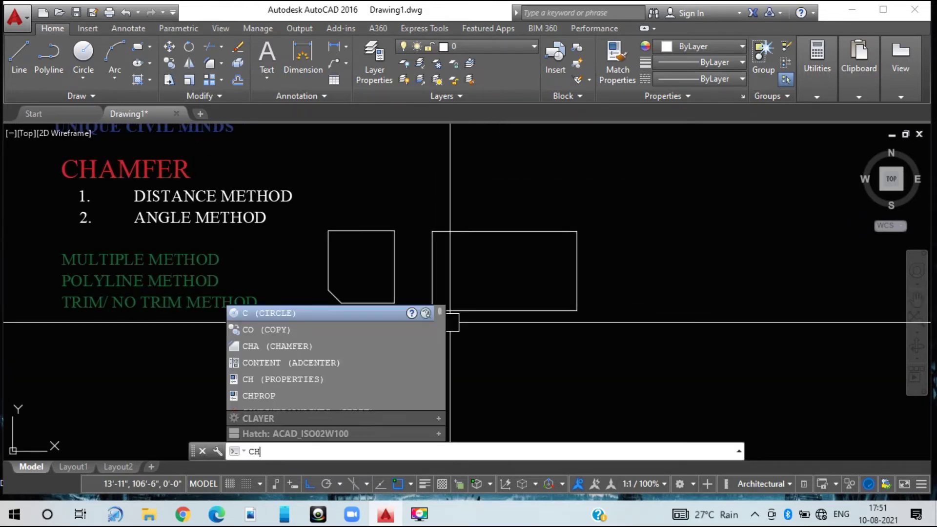
type("A")
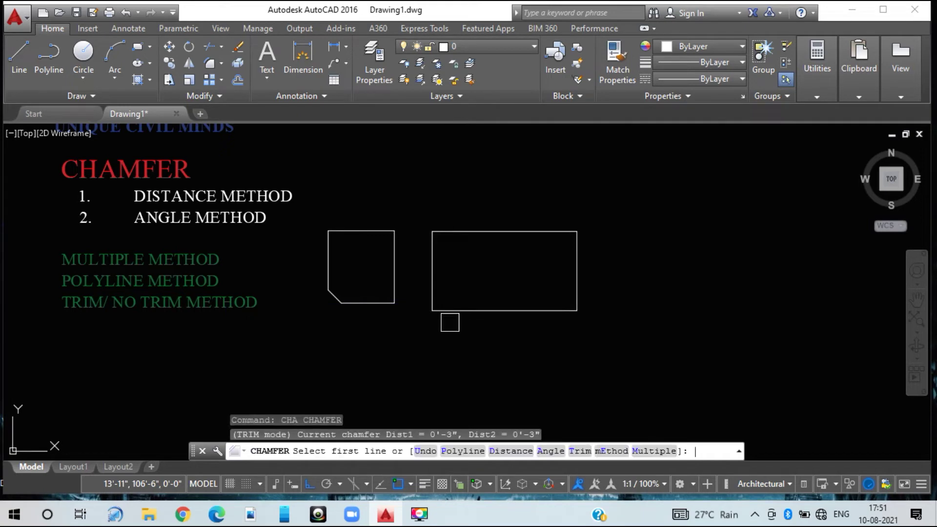
type("T")
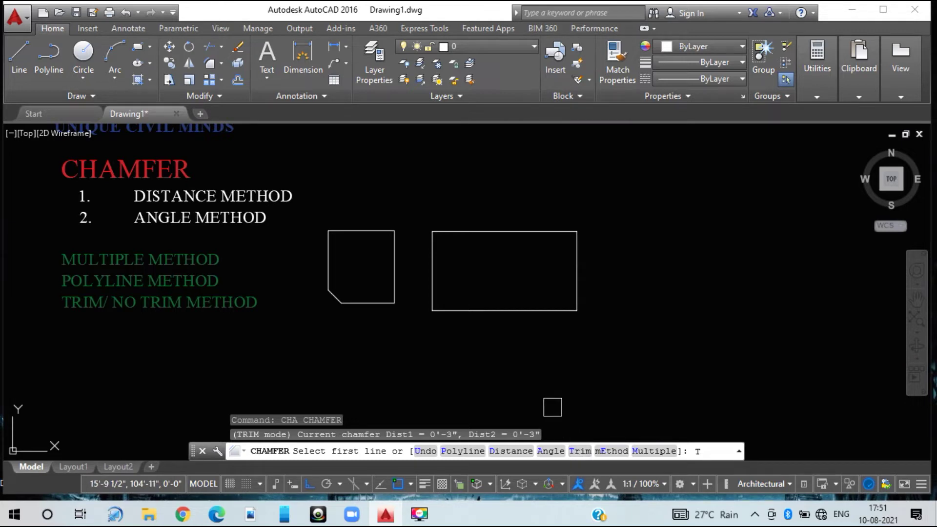
key("Return")
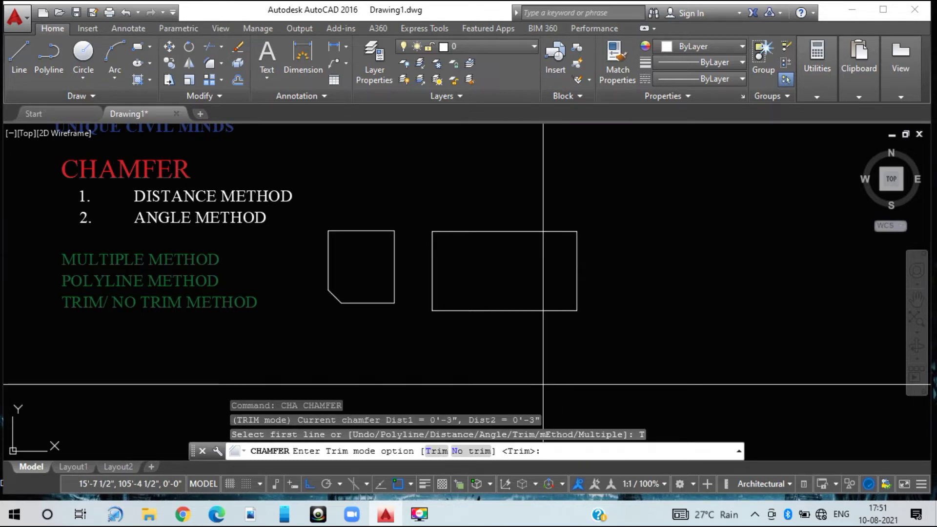
left_click(472, 452)
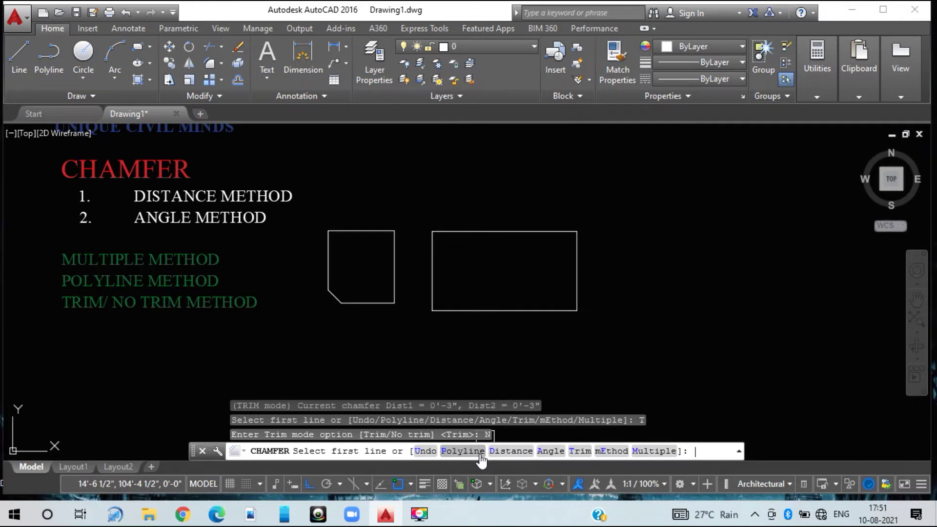
Chamfer the lower-left corner of the wider rectangle, with both chamfer distances set to 4".
left_click(527, 452)
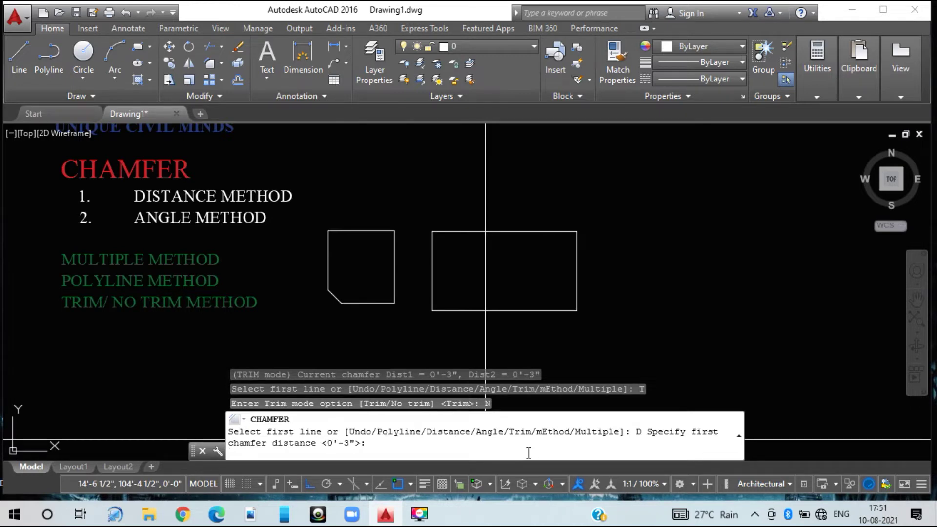
type("4")
key("Return")
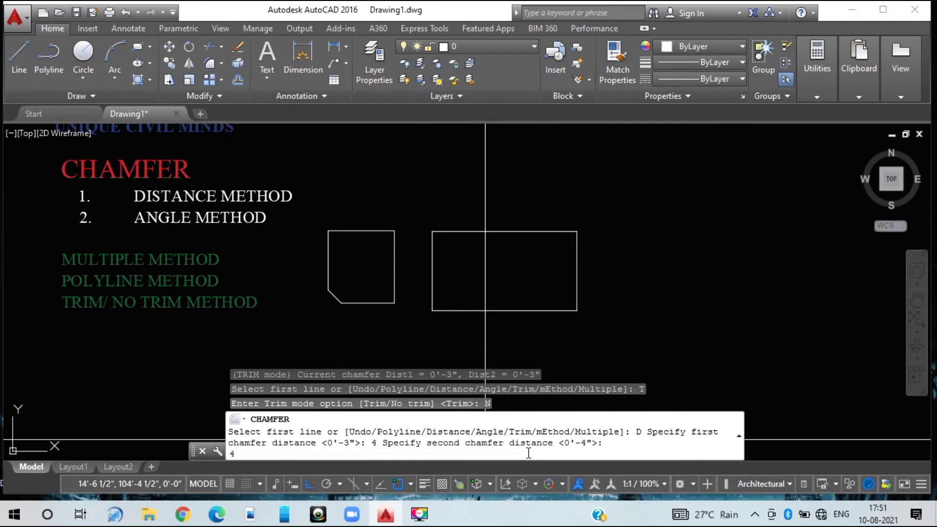
key("Return")
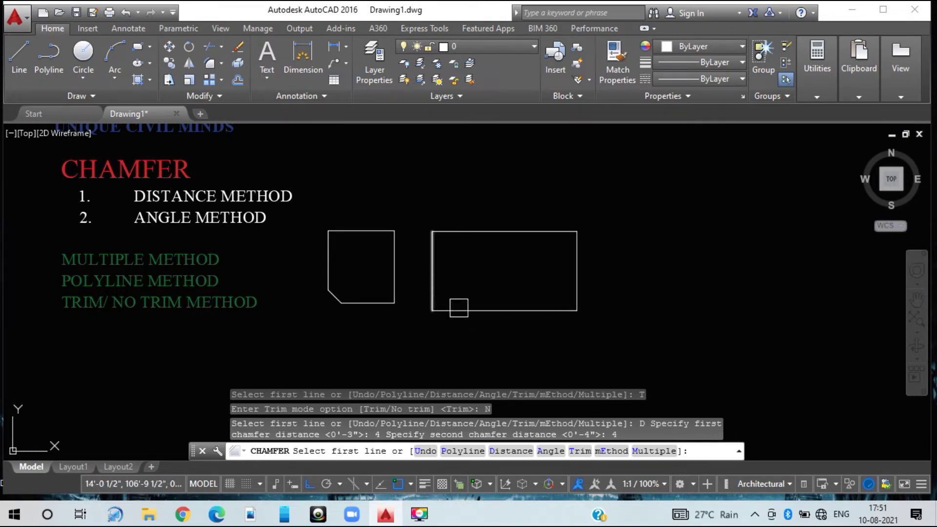
left_click(467, 318)
left_click(434, 291)
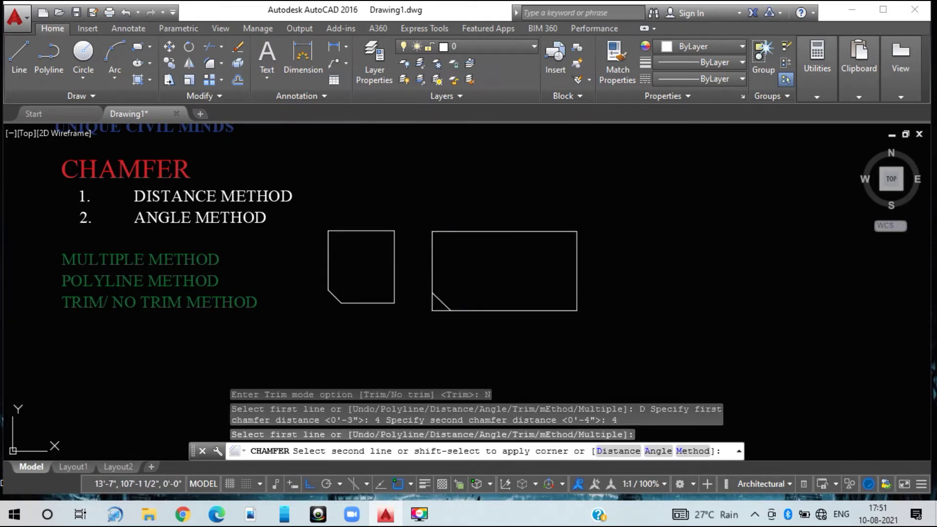
scroll(440, 312, "up", 4)
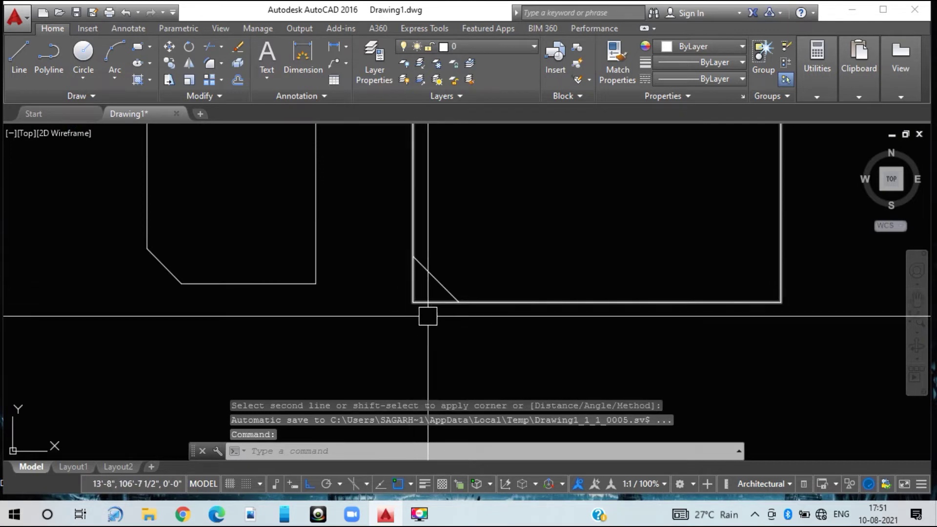
scroll(429, 313, "down", 4)
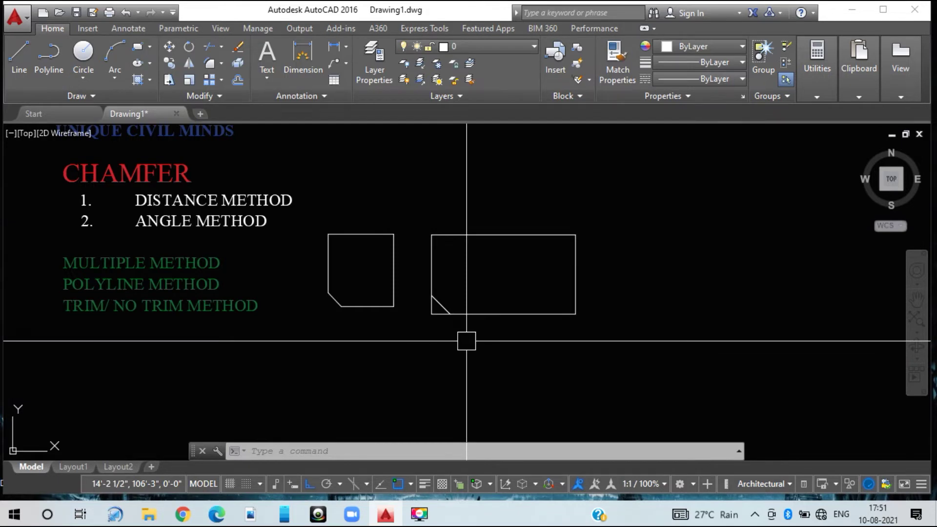
Erase both rectangles together with the separate chamfer line, keeping the text notes.
scroll(436, 313, "up", 4)
scroll(436, 313, "down", 4)
left_click(626, 363)
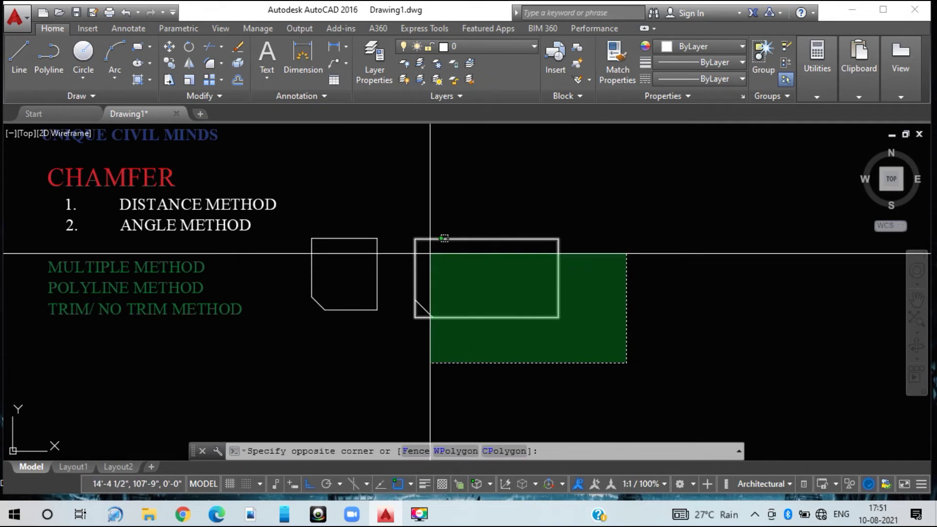
left_click(290, 223)
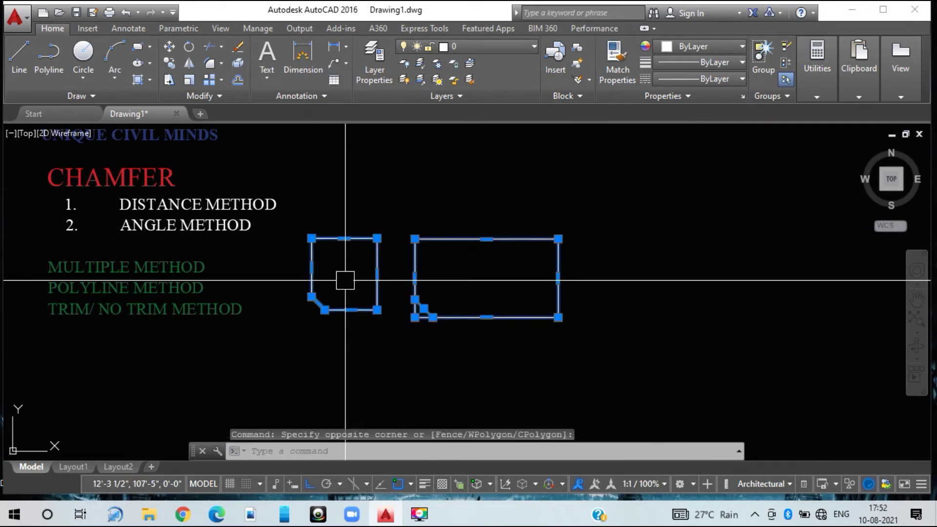
key("Delete")
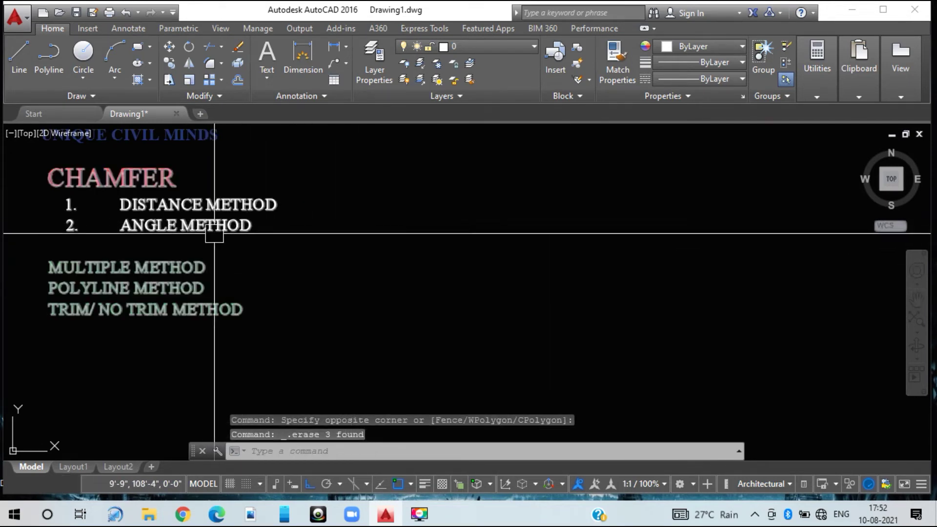
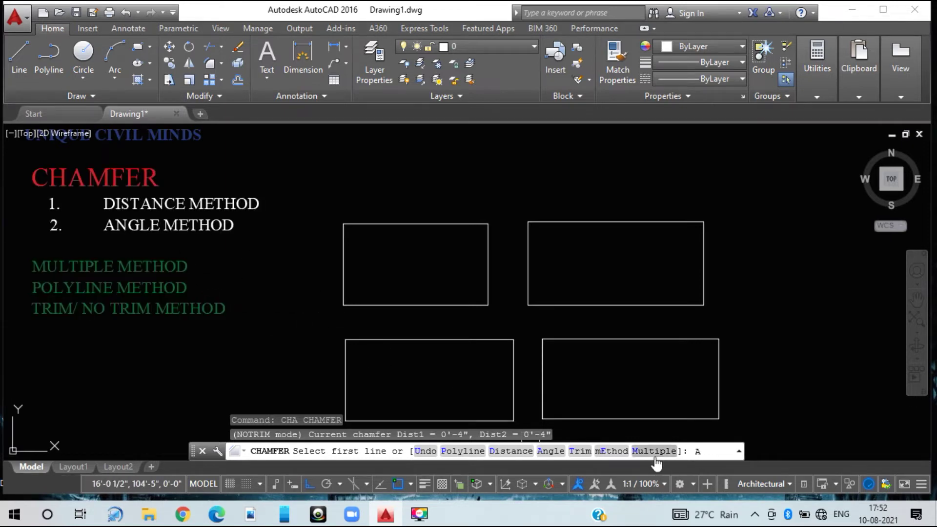
Chamfer the upper-left rectangle's lower-left corner by the Angle method, with length 4" and angle 30° measured from its bottom edge.
key("Return")
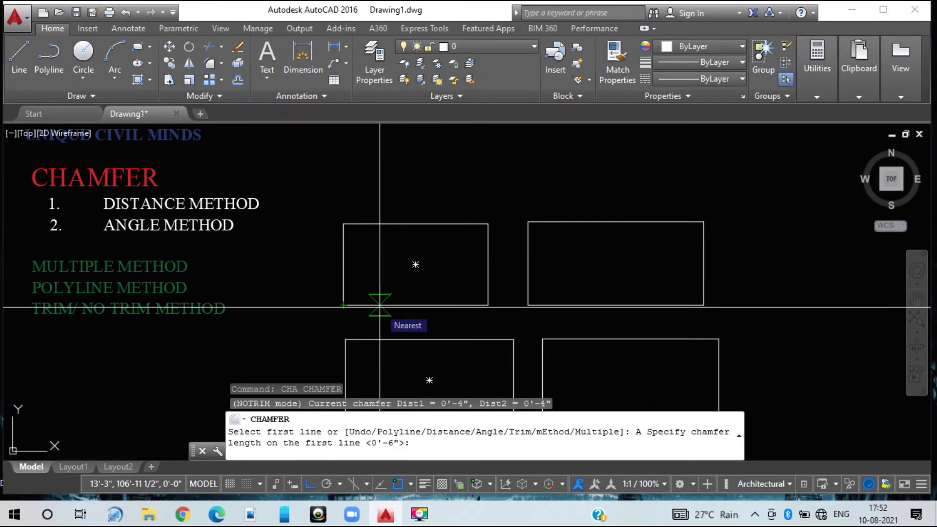
type("4")
key("Return")
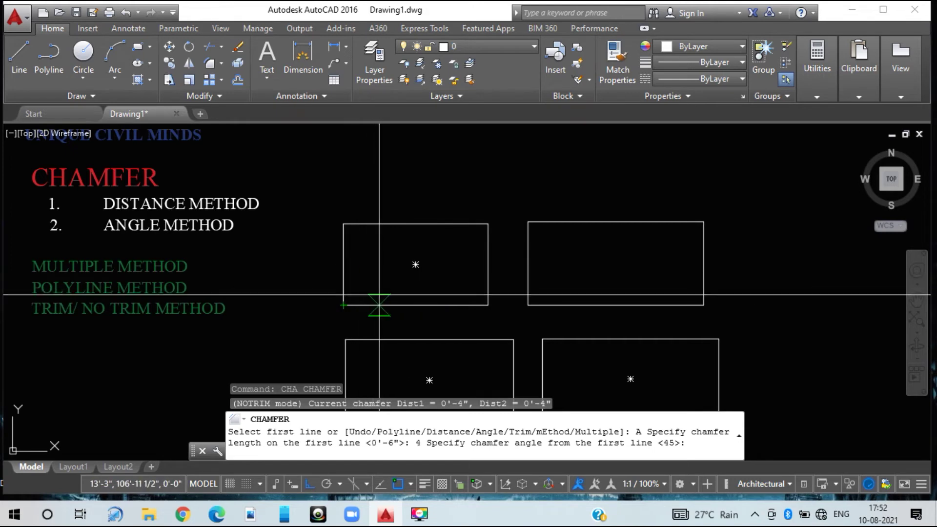
type("30")
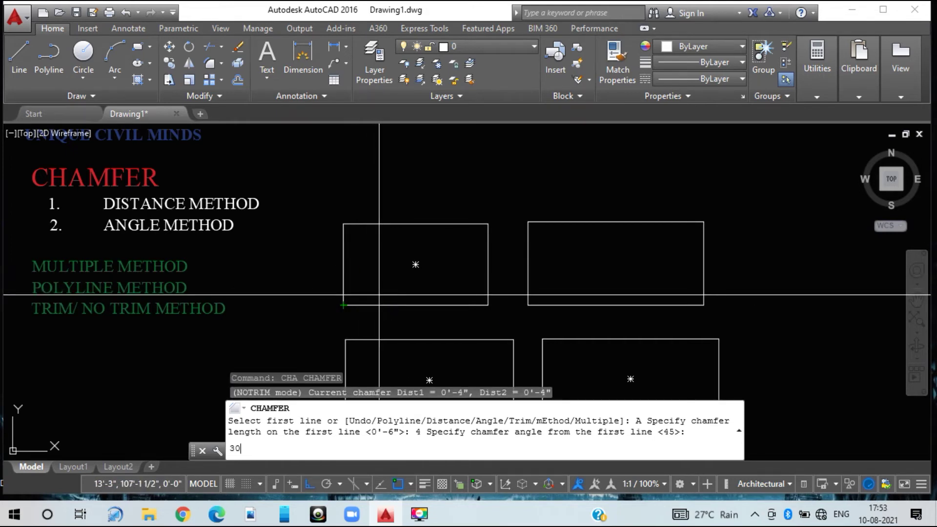
key("Return")
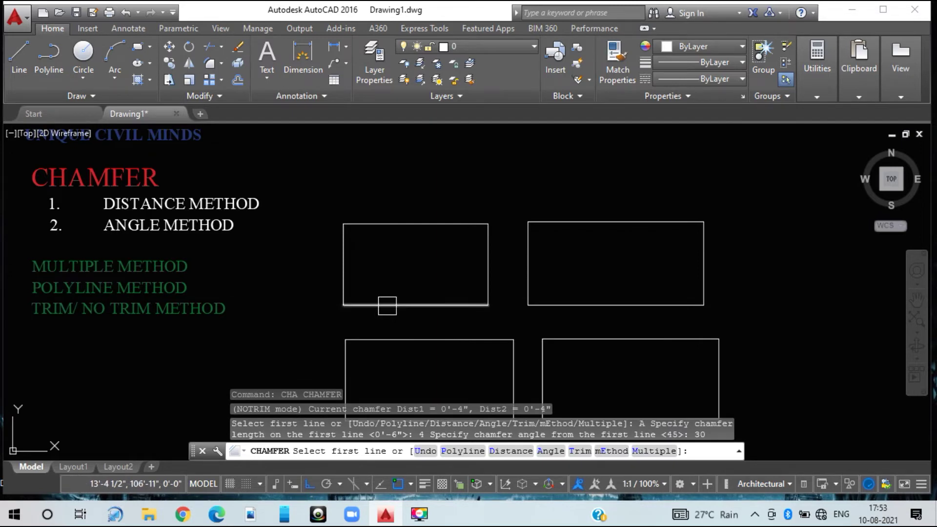
left_click(388, 305)
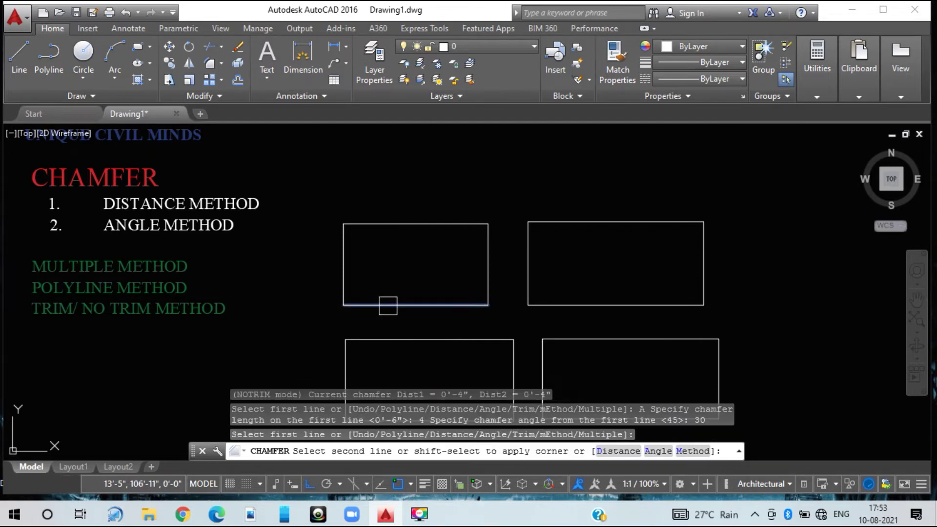
left_click(347, 276)
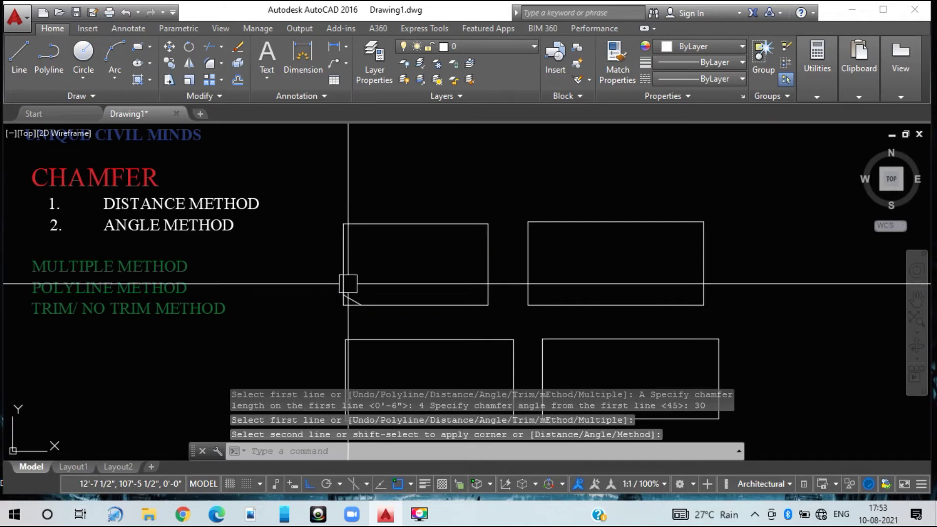
scroll(352, 308, "up", 5)
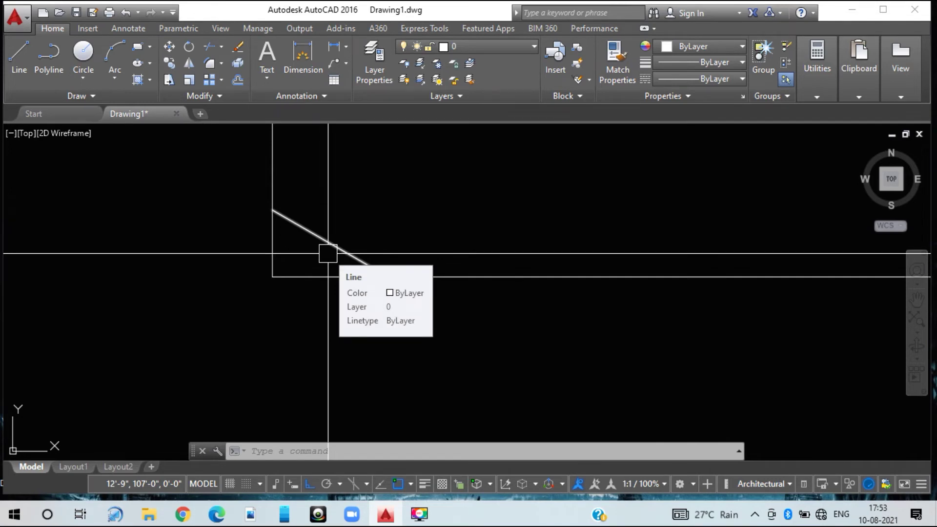
type("DAL")
key("Return")
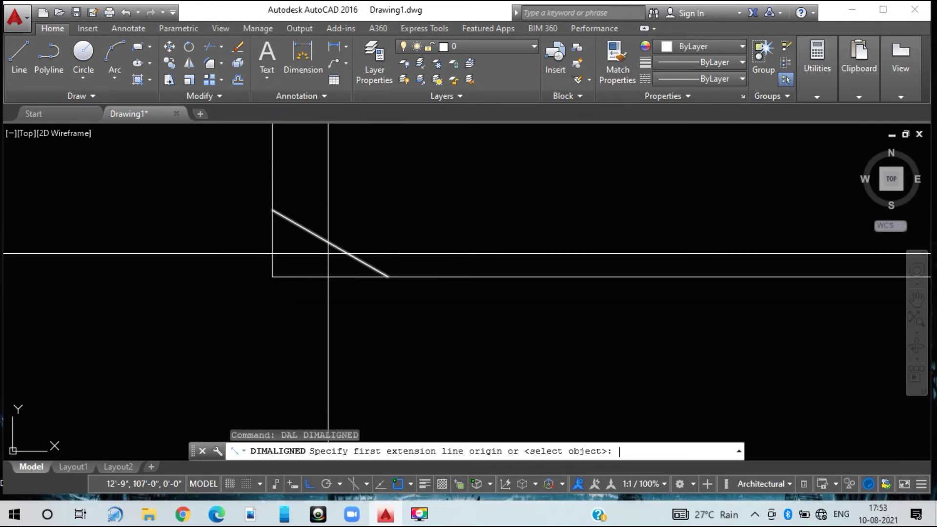
left_click(330, 243)
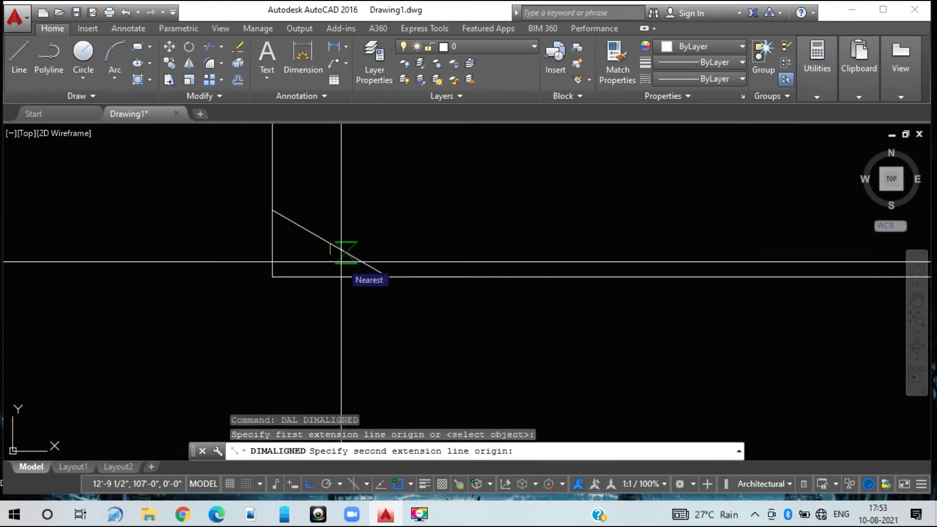
key("Escape")
Add an angular dimension between the chamfer line and the bottom edge of the upper-left rectangle, placed beside the chamfered corner.
type("DA")
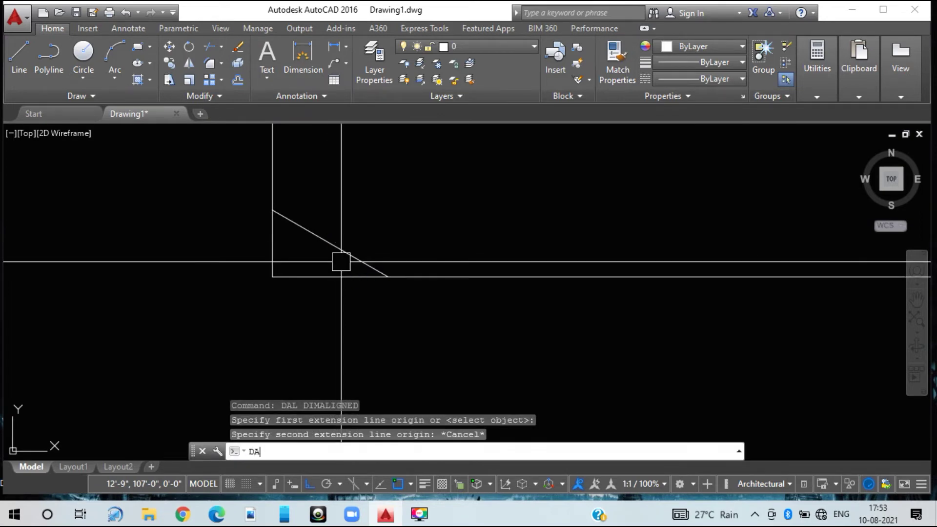
type("N")
key("Return")
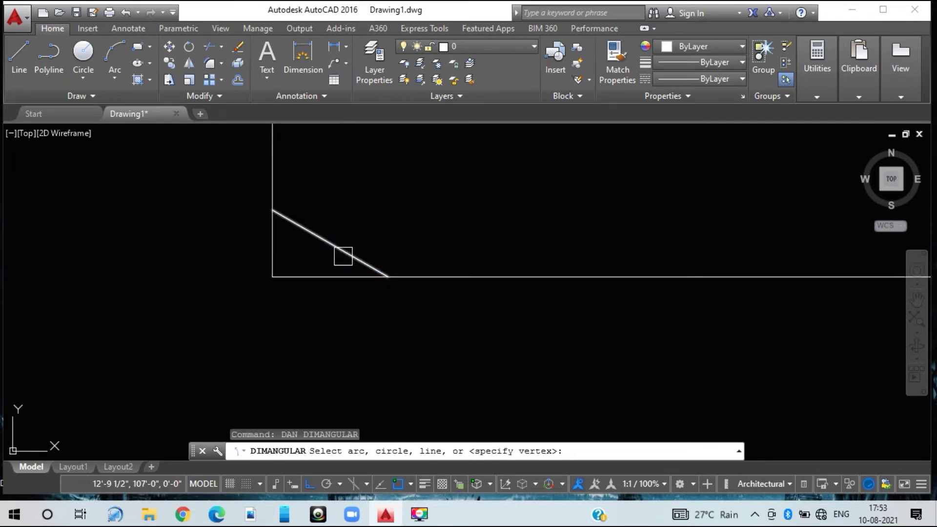
left_click(343, 256)
left_click(336, 276)
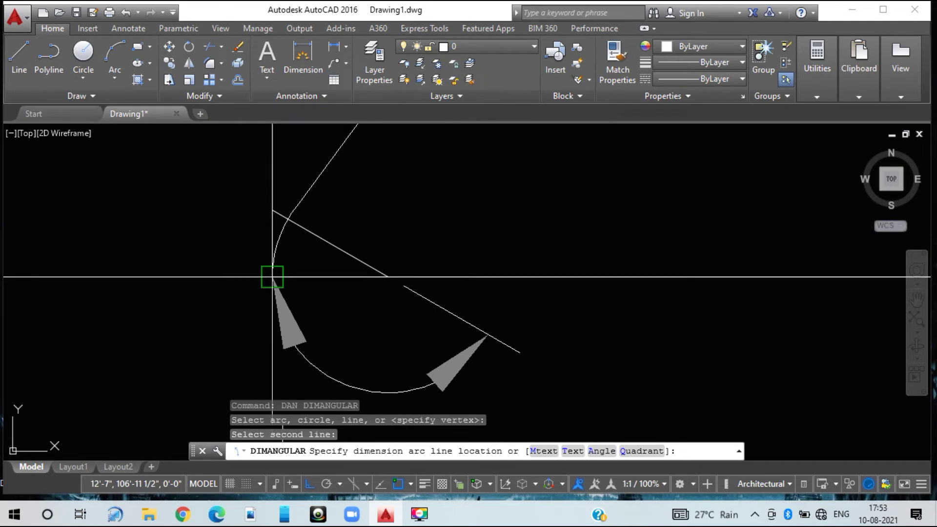
scroll(276, 279, "down", 3)
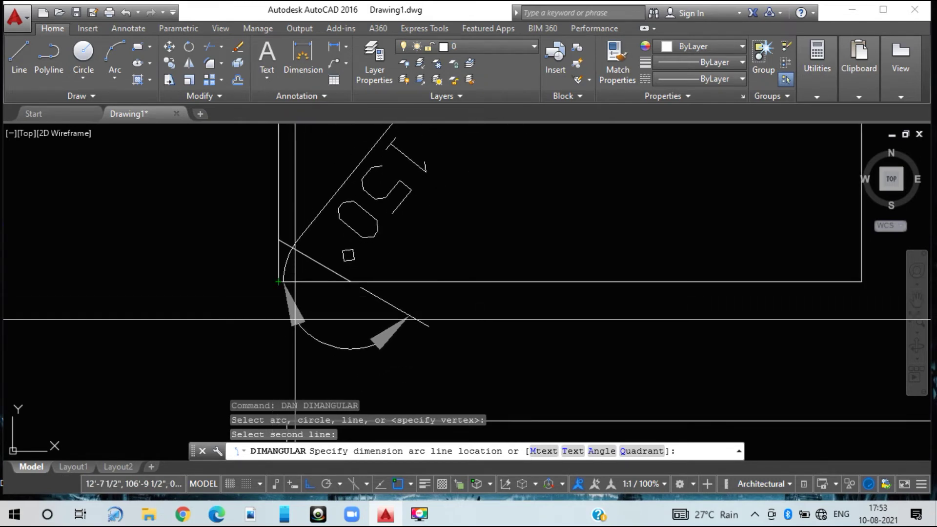
left_click(290, 261)
scroll(446, 361, "down", 2)
middle_click_drag(485, 352, 397, 341)
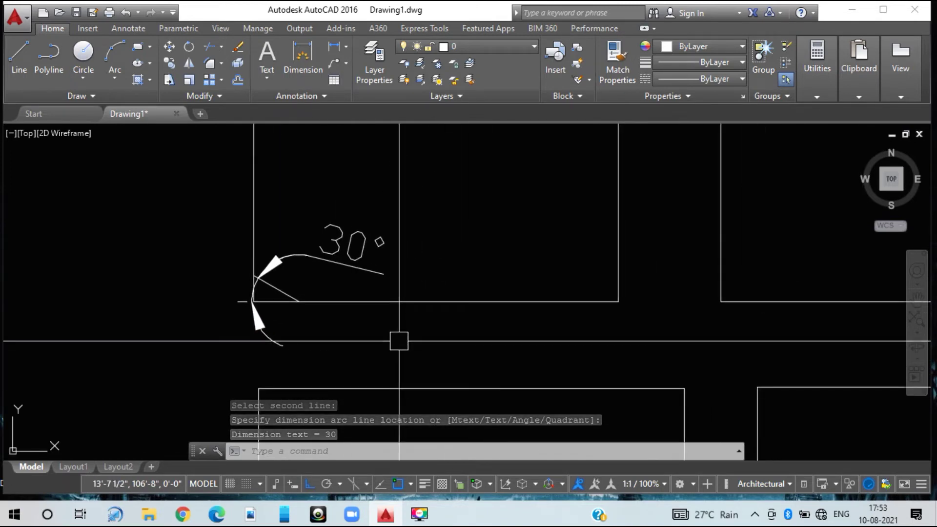
scroll(399, 340, "down", 2)
scroll(379, 342, "down", 2)
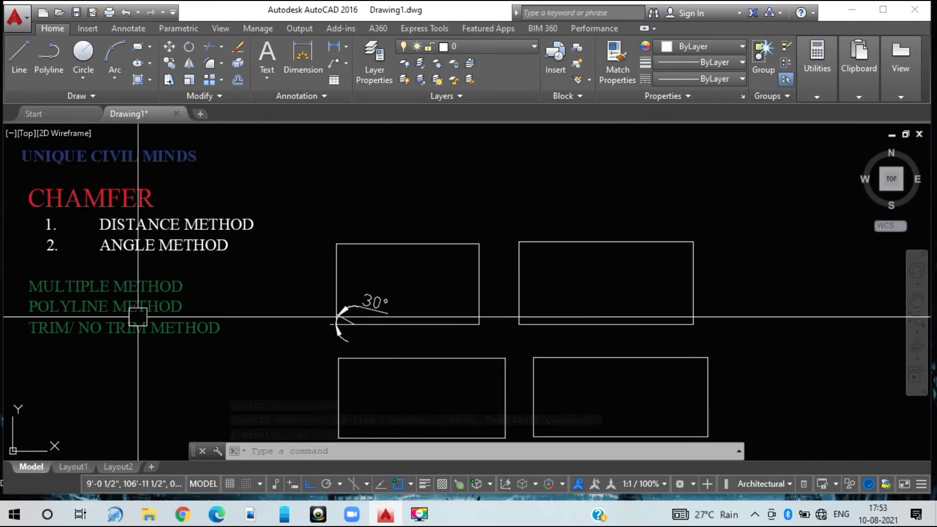
scroll(481, 316, "up", 2)
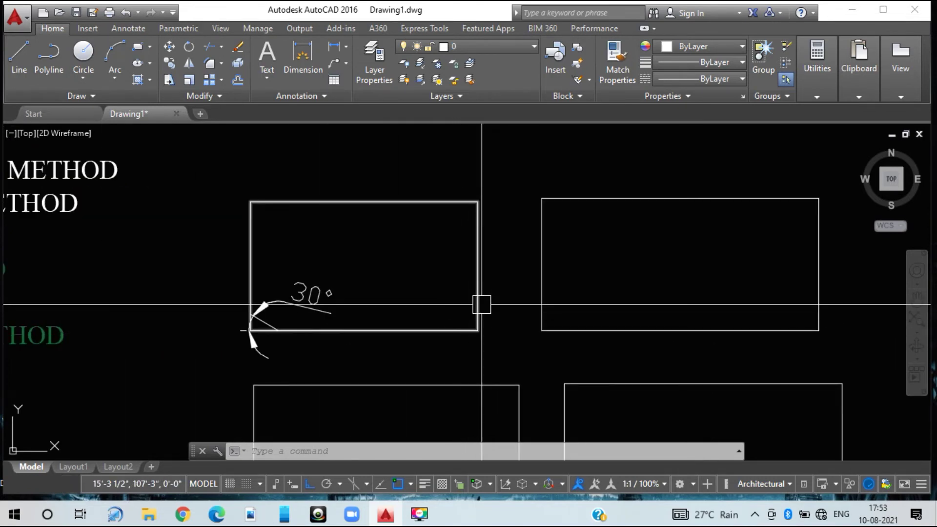
scroll(401, 336, "down", 2)
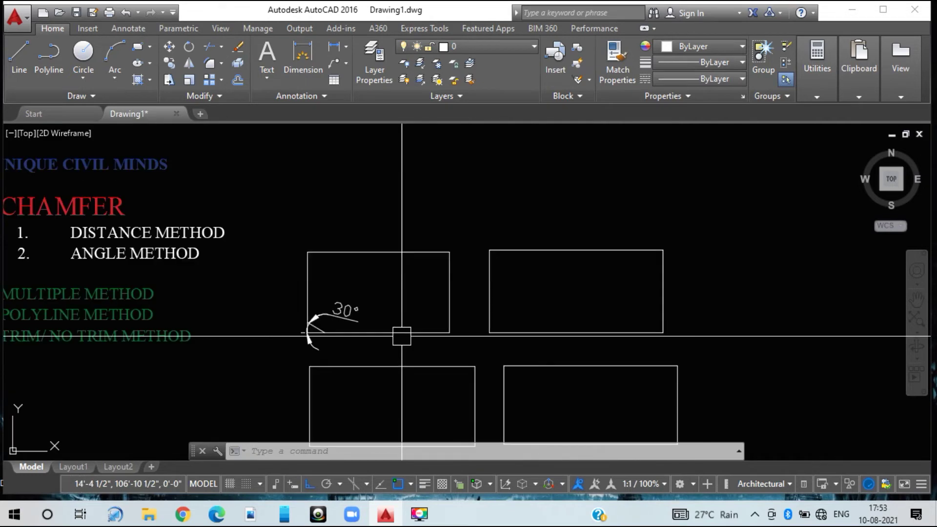
middle_click_drag(423, 336, 505, 327)
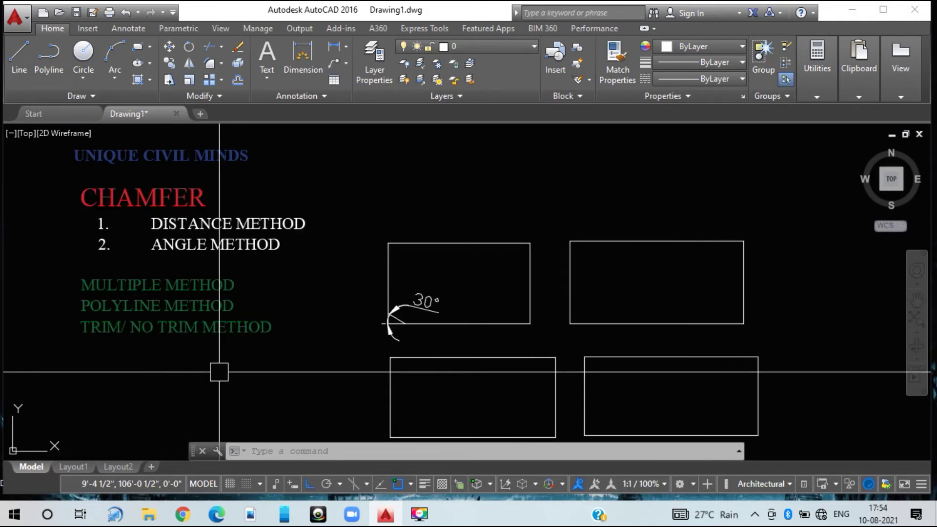
Chamfer the upper-left rectangle's upper-right corner using the Multiple option and Angle method, with length 4" and angle 45°.
type("CHA")
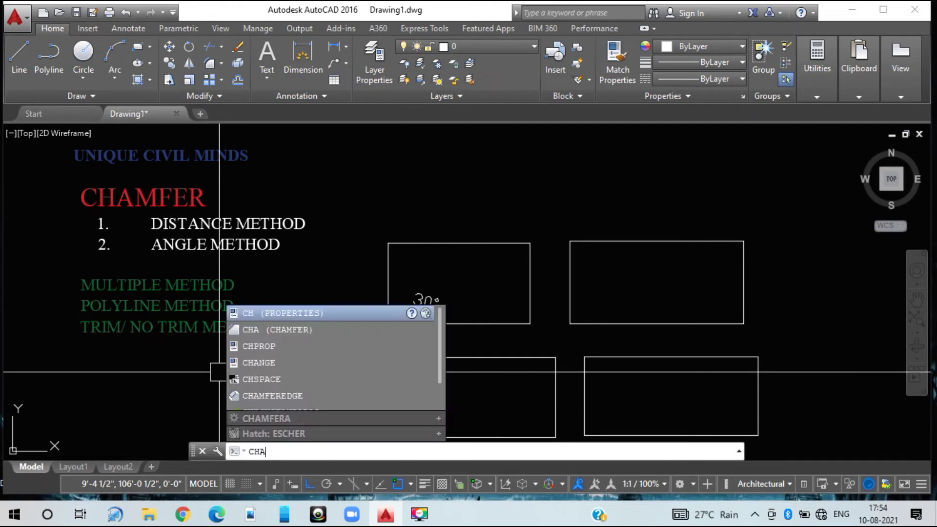
key("Return")
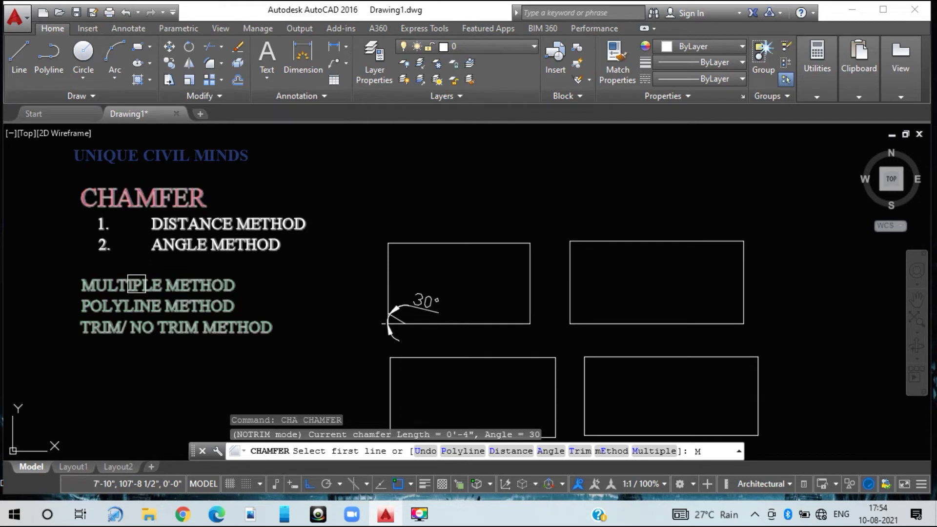
type("M")
key("Return")
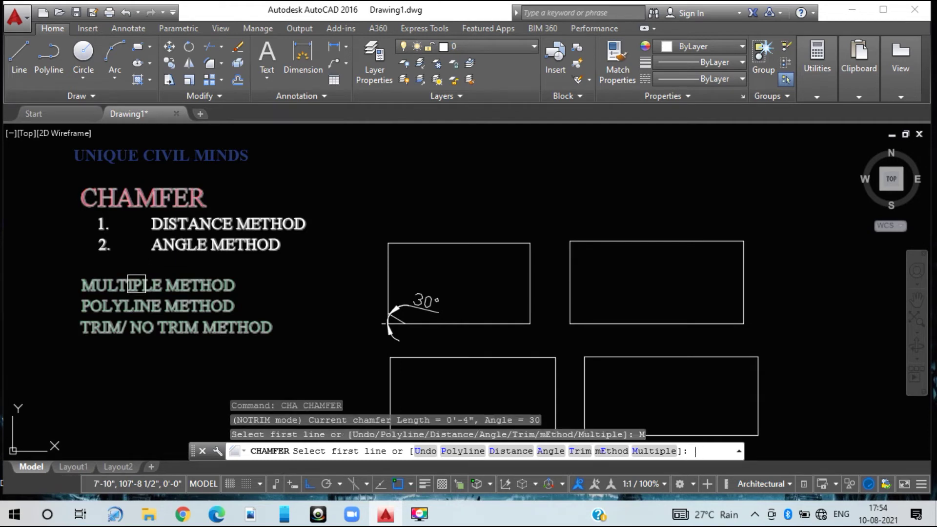
left_click(550, 450)
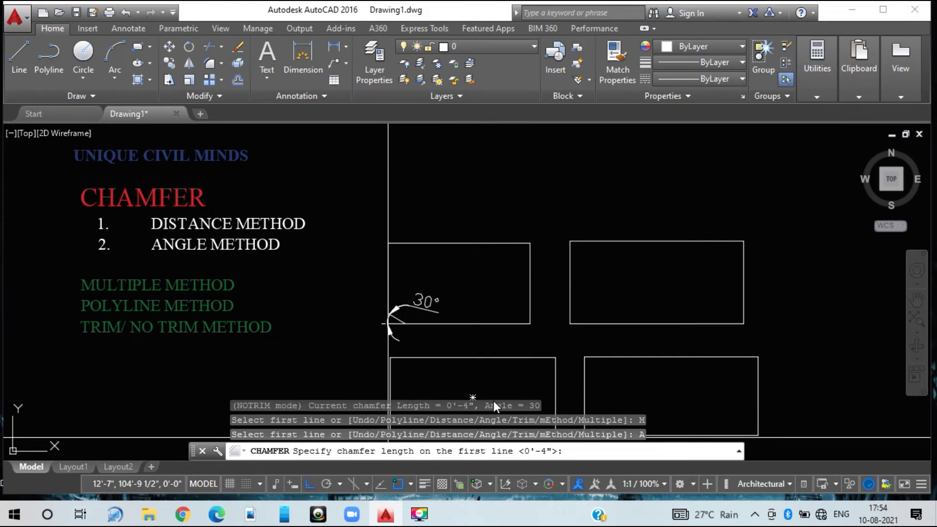
type("4")
key("Return")
type("4")
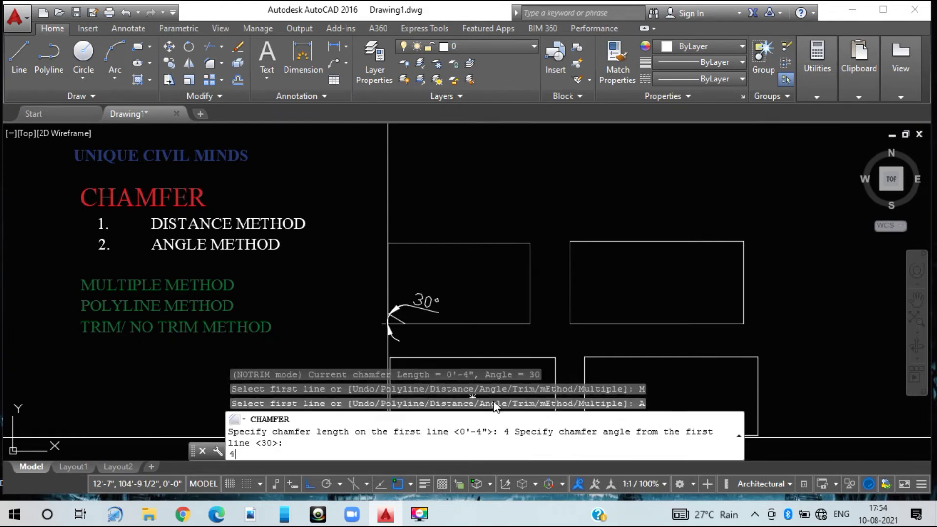
type("5")
key("Return")
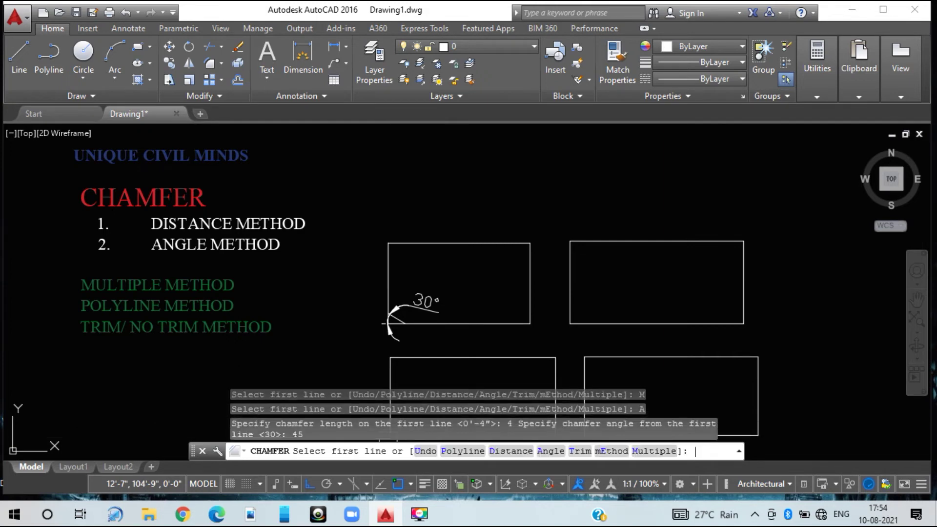
left_click(464, 238)
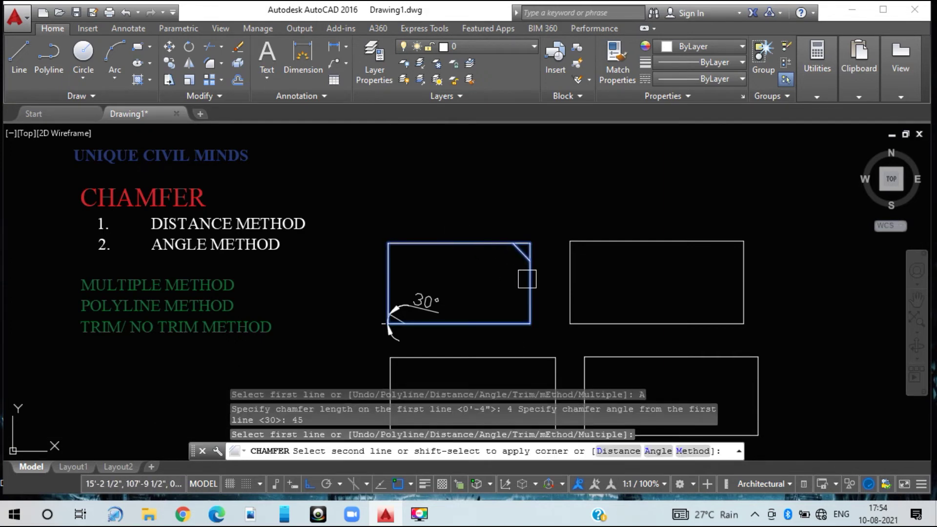
left_click(527, 279)
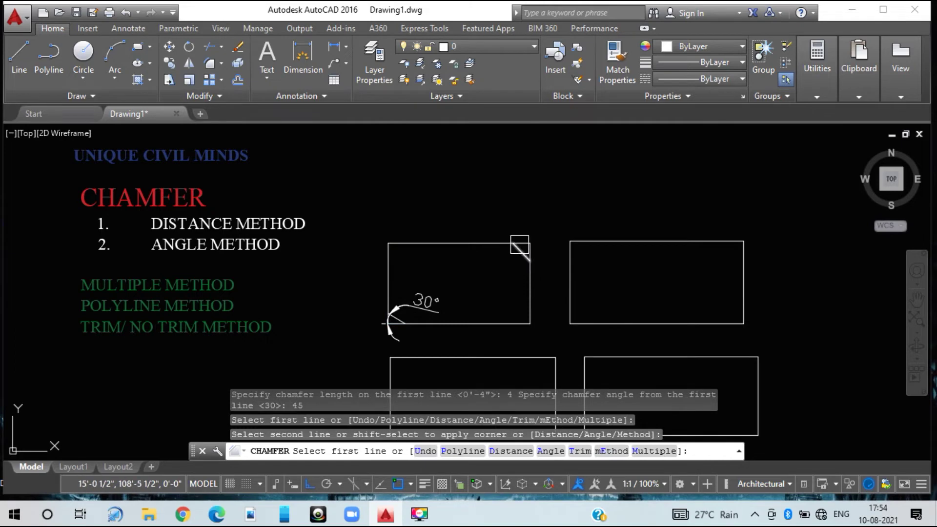
Chamfer the upper-left corner of the same rectangle with the same length and angle, and end the multiple chamfer.
scroll(520, 246, "up", 8)
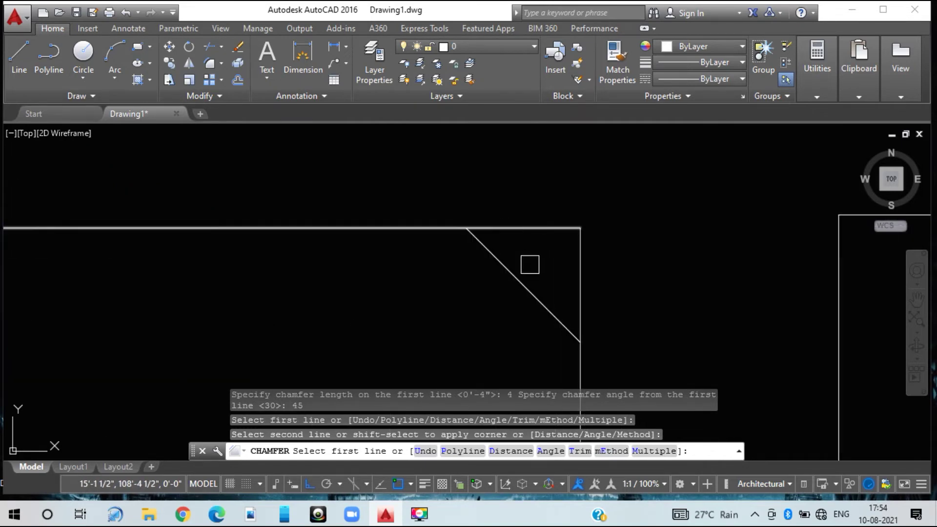
scroll(534, 270, "down", 3)
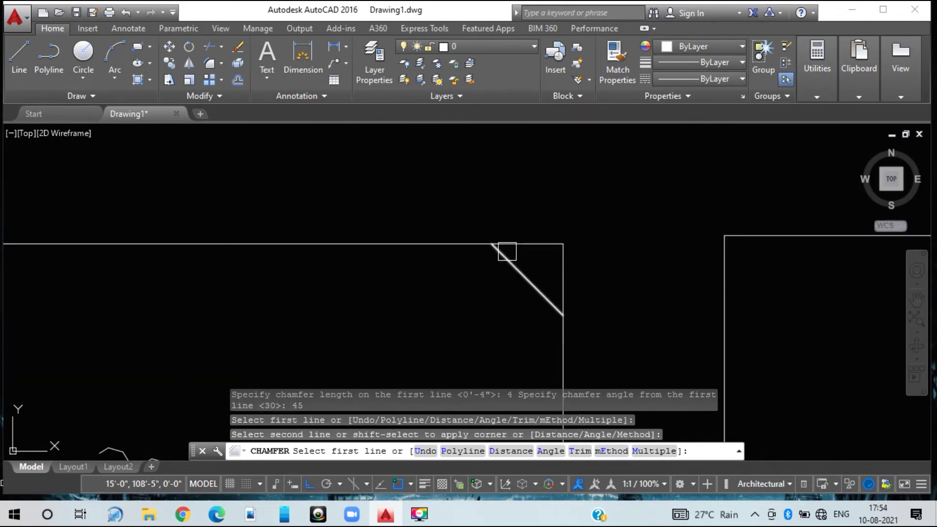
scroll(537, 247, "down", 5)
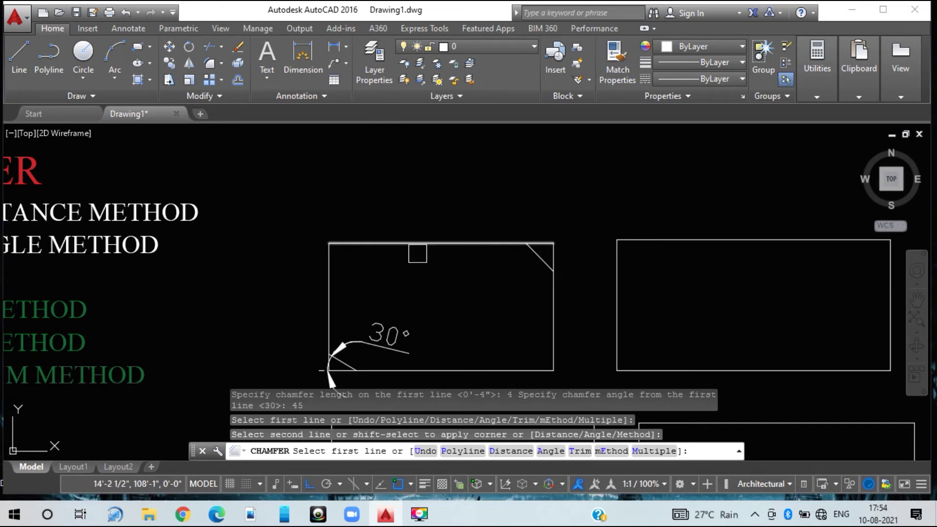
scroll(405, 261, "down", 2)
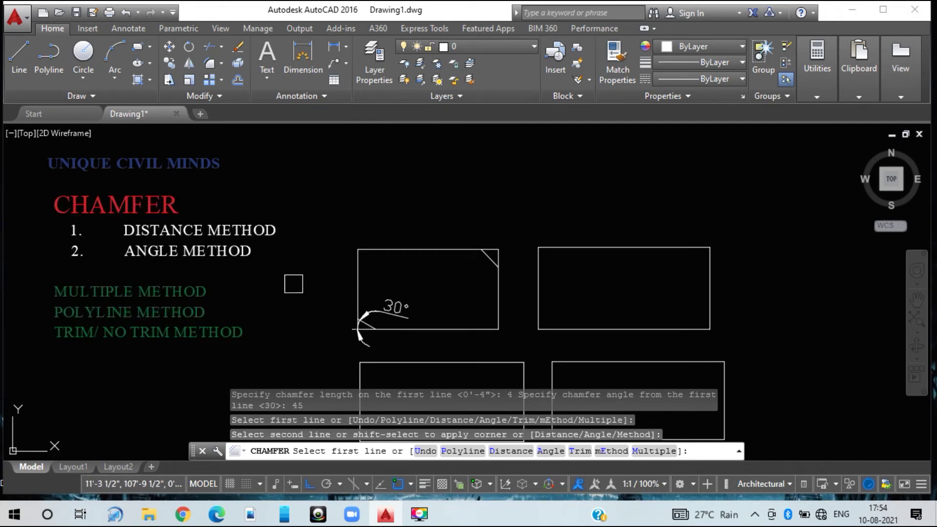
left_click(358, 312)
left_click(395, 252)
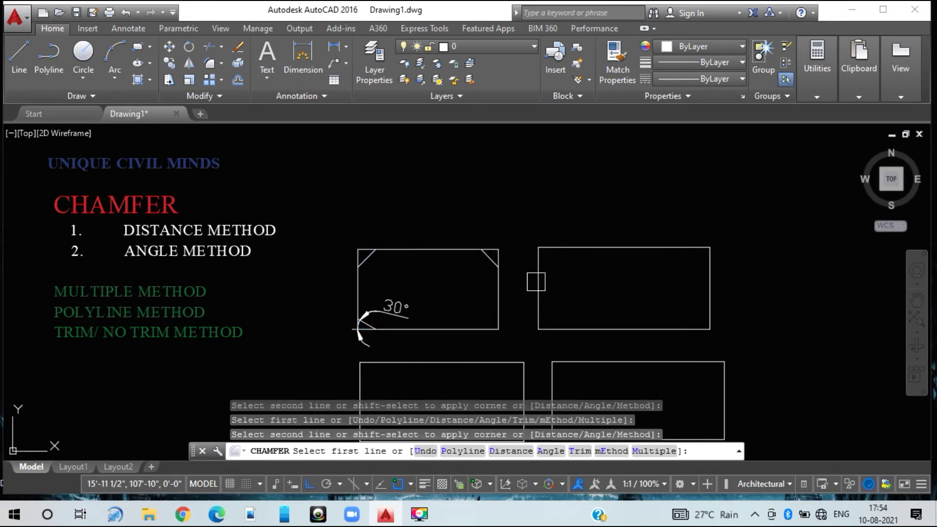
scroll(359, 253, "up", 5)
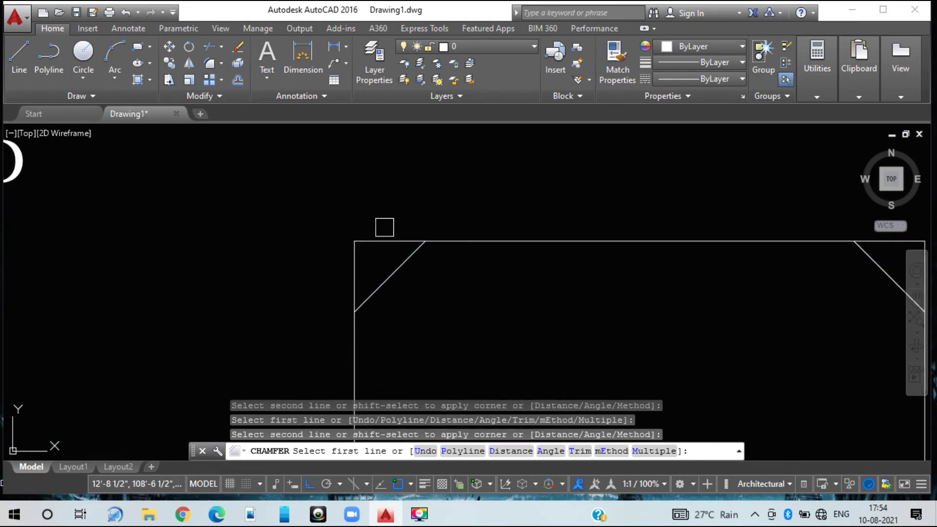
scroll(387, 236, "down", 4)
scroll(428, 244, "down", 3)
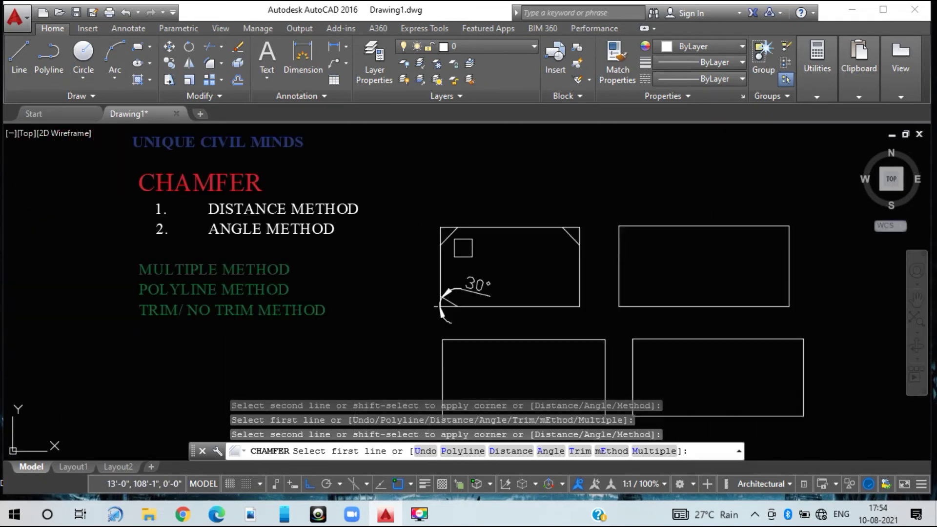
key("Escape")
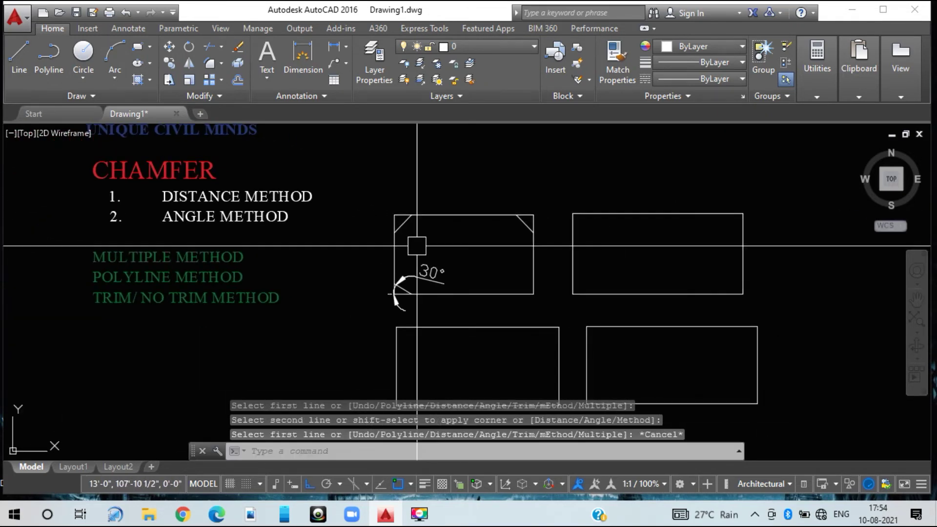
Chamfer all corners of the upper-right rectangle using the Polyline option and Angle method, with length 6" and angle 60°.
type("CHA")
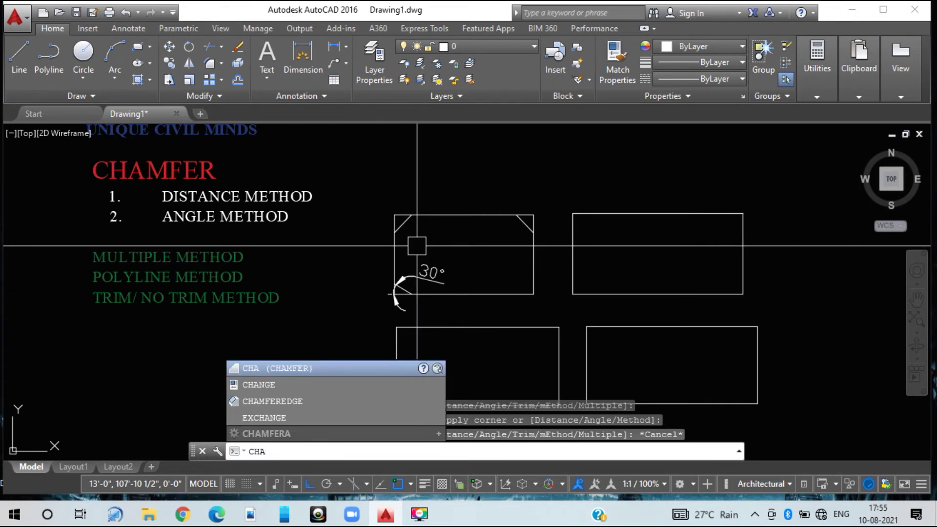
key("Return")
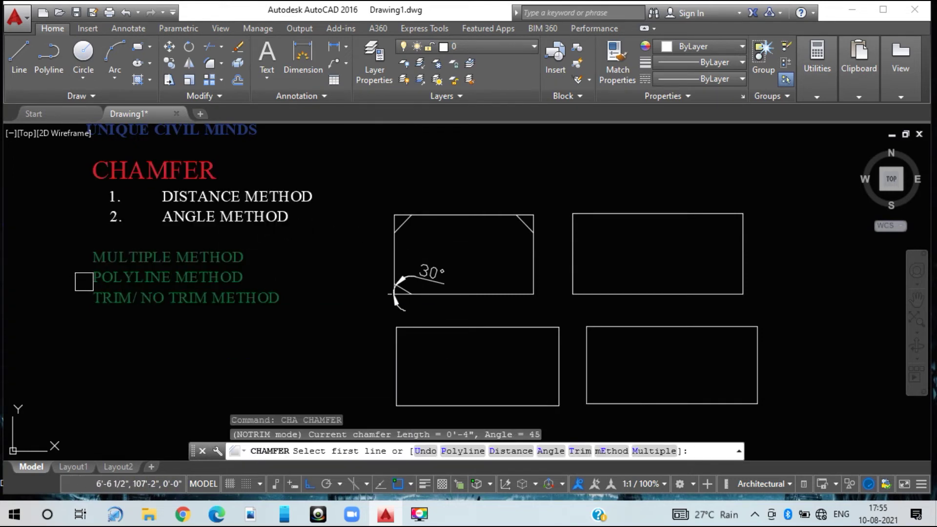
left_click(463, 451)
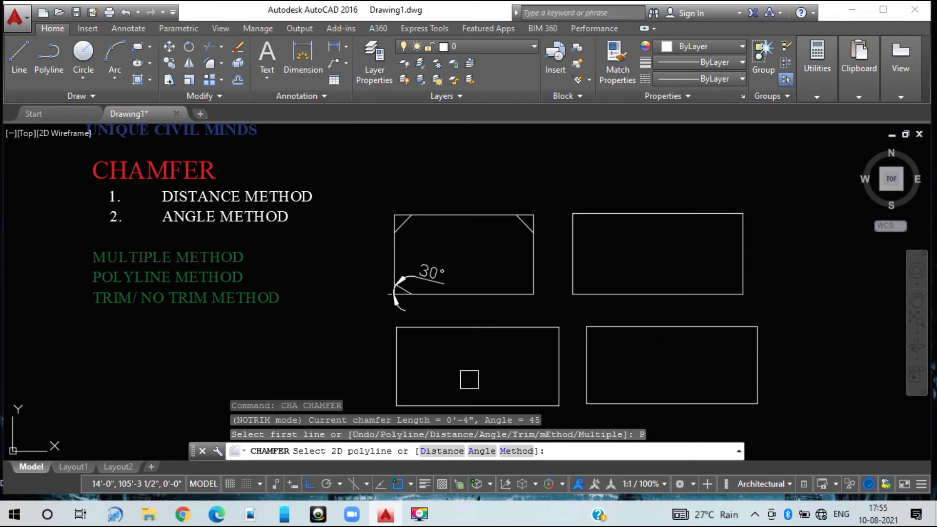
key("Return")
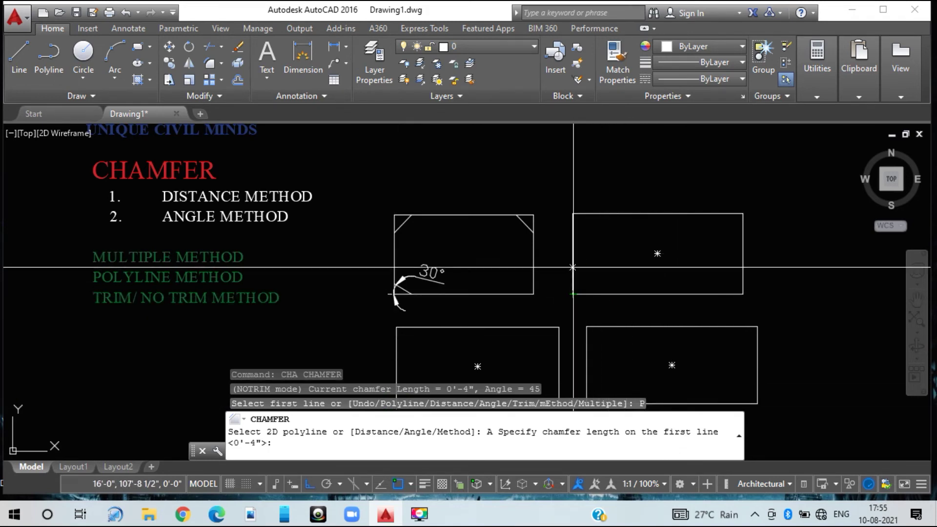
type("6")
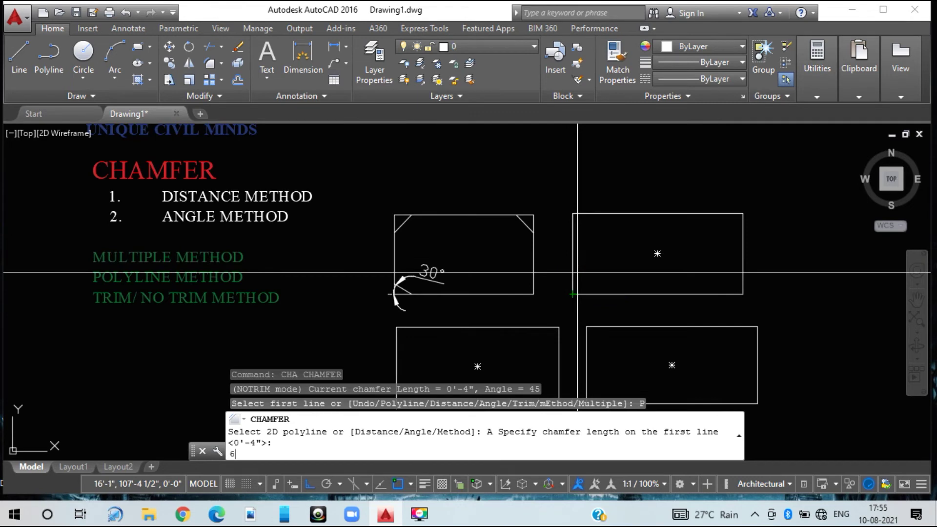
key("Return")
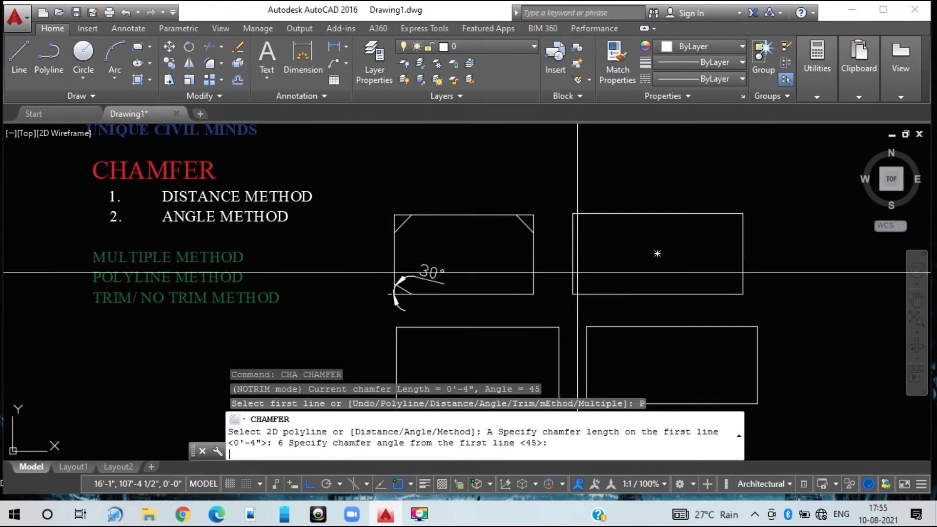
type("60")
key("Return")
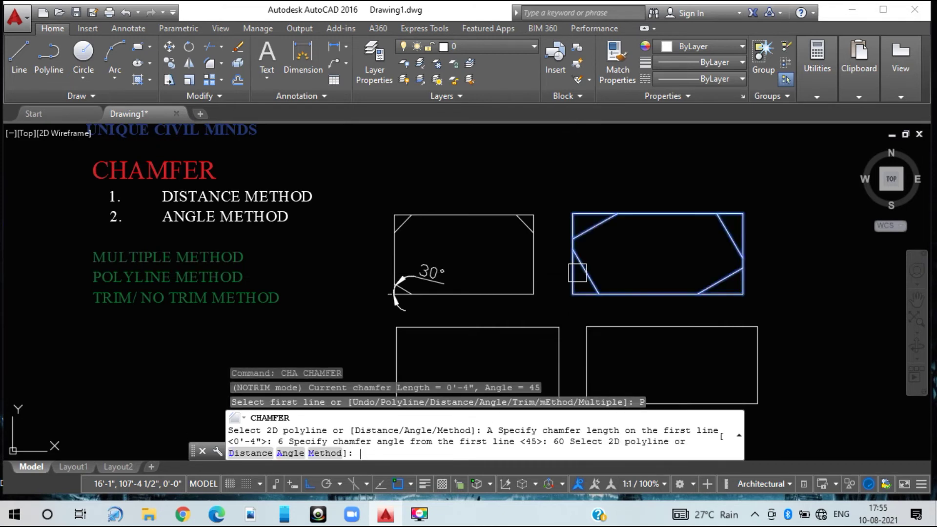
left_click(625, 298)
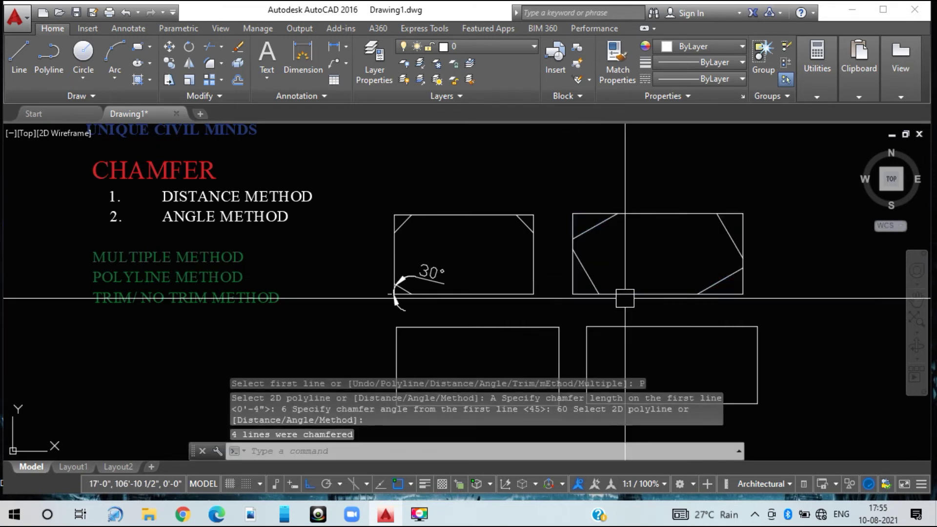
Add an angular dimension between the upper-right rectangle's bottom edge and its lower-left chamfer line, placed beside that corner.
scroll(594, 266, "up", 4)
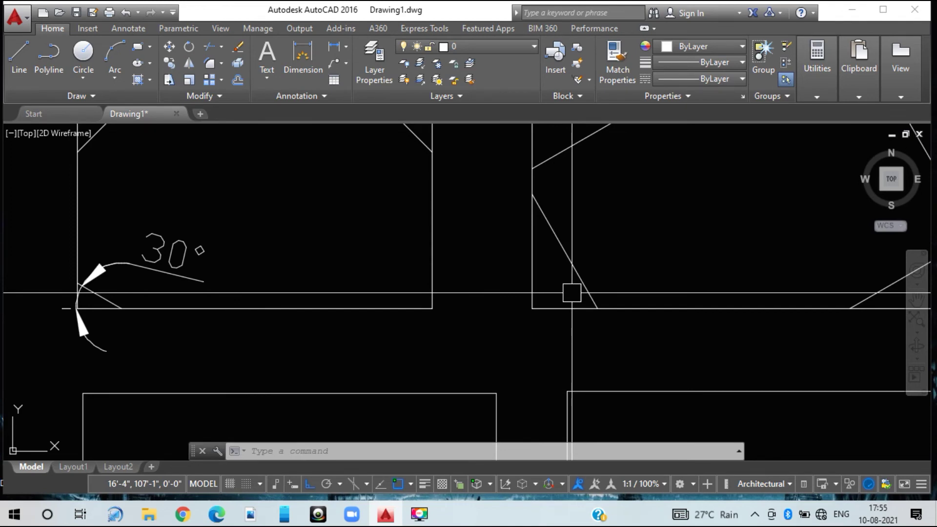
type("DAN")
key("Return")
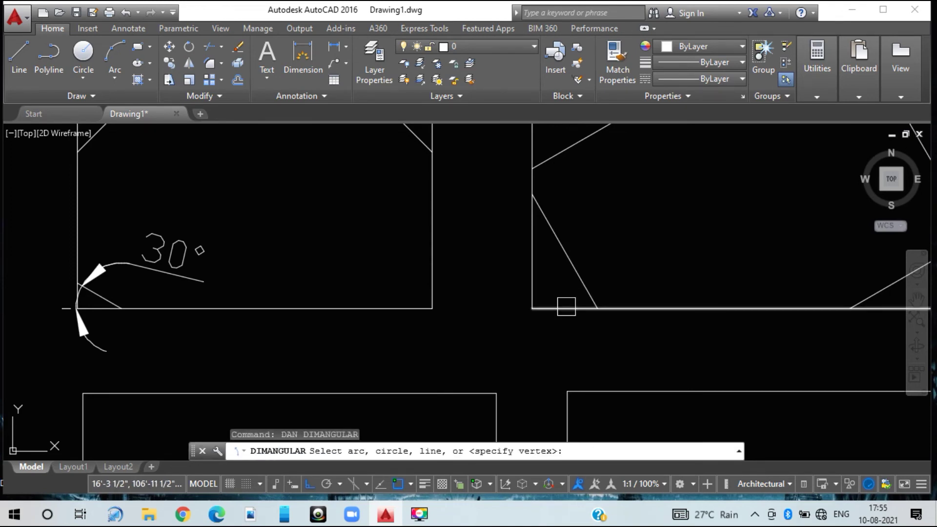
left_click(565, 308)
left_click(575, 272)
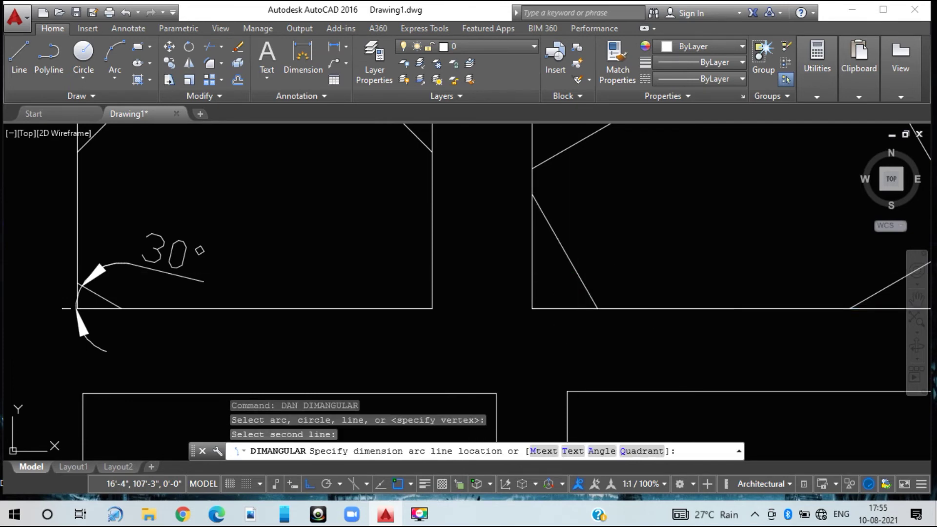
left_click(656, 344)
scroll(652, 354, "down", 2)
middle_click_drag(654, 356, 557, 350)
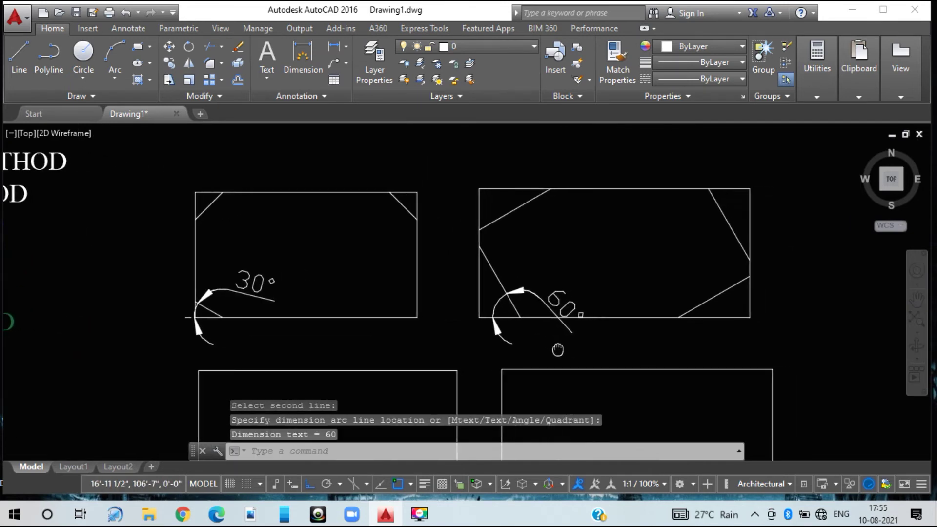
key("Return")
left_click(510, 188)
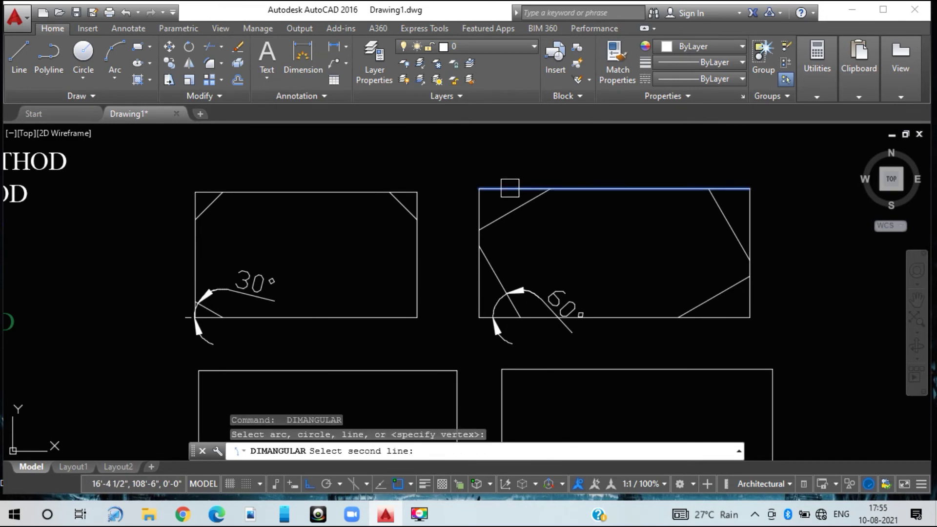
left_click(505, 214)
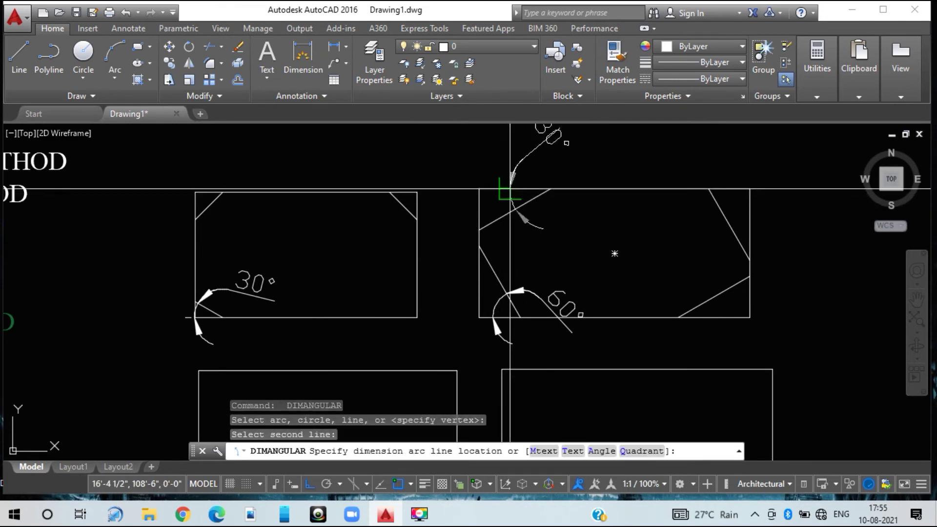
scroll(501, 200, "up", 2)
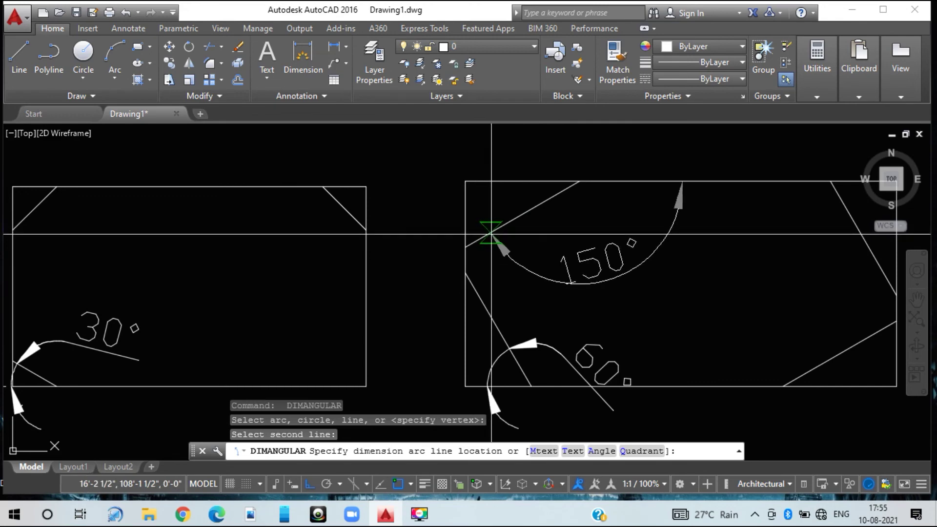
key("Escape")
key("Return")
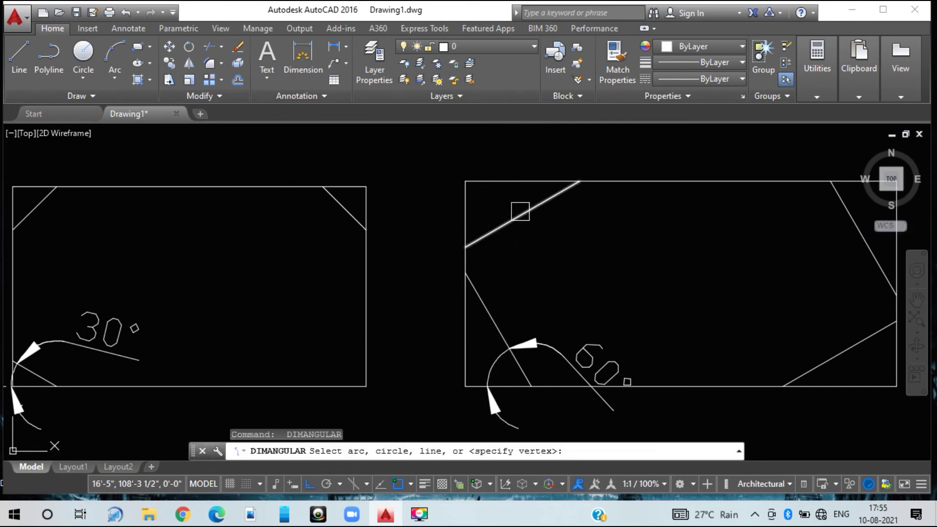
left_click(520, 210)
key("Escape")
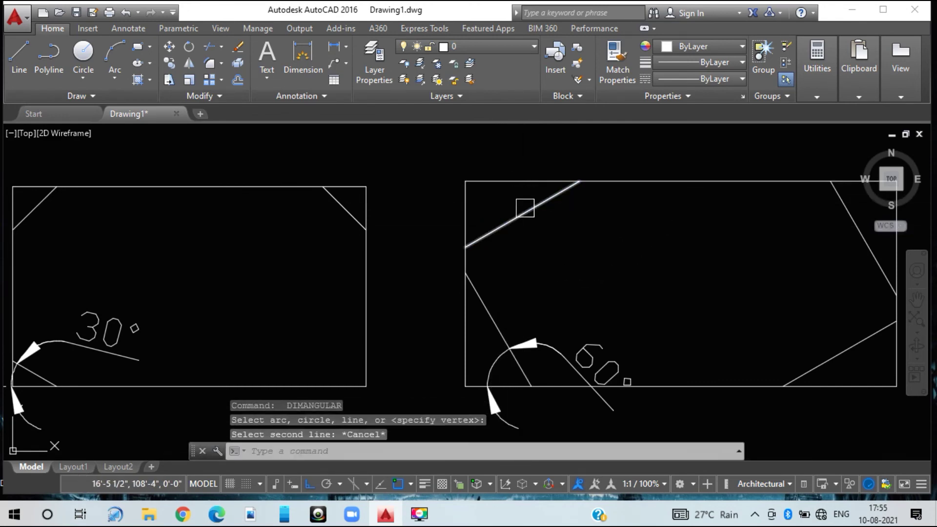
Add an angular dimension between the upper-right rectangle's upper-left chamfer line and its top edge, placed at that corner.
key("Return")
left_click(525, 208)
left_click(510, 181)
scroll(512, 186, "down", 2)
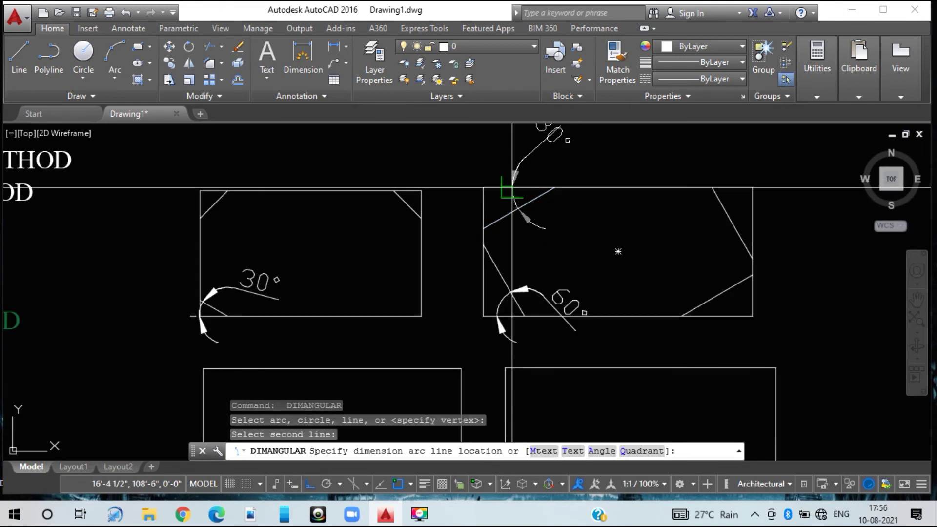
scroll(512, 186, "down", 2)
left_click(513, 194)
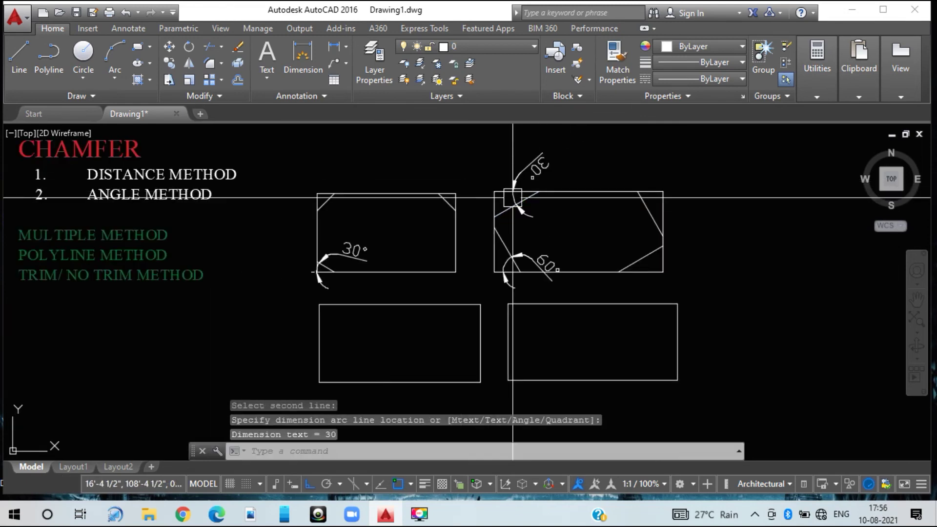
Add an angular dimension between the upper-right rectangle's upper-right chamfer line and its top edge, placed at that corner.
key("Return")
left_click(651, 215)
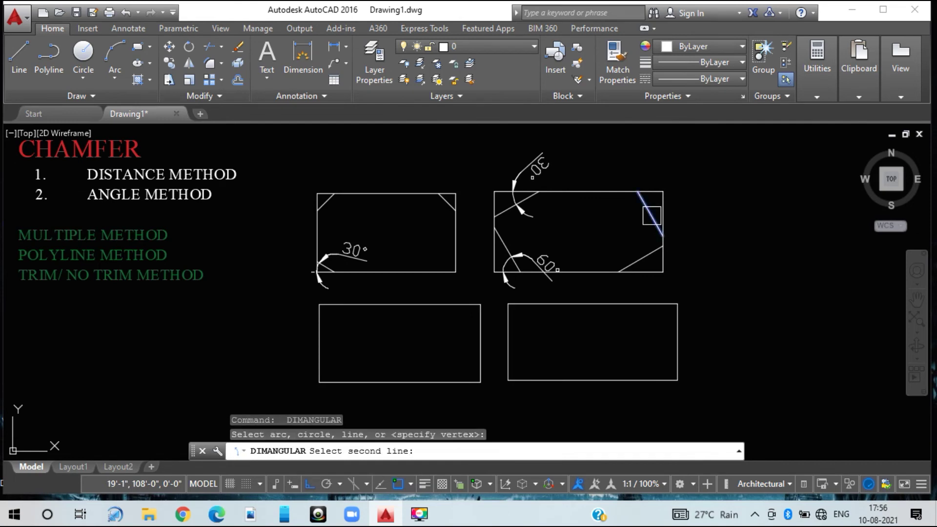
scroll(652, 191, "up", 4)
left_click(649, 192)
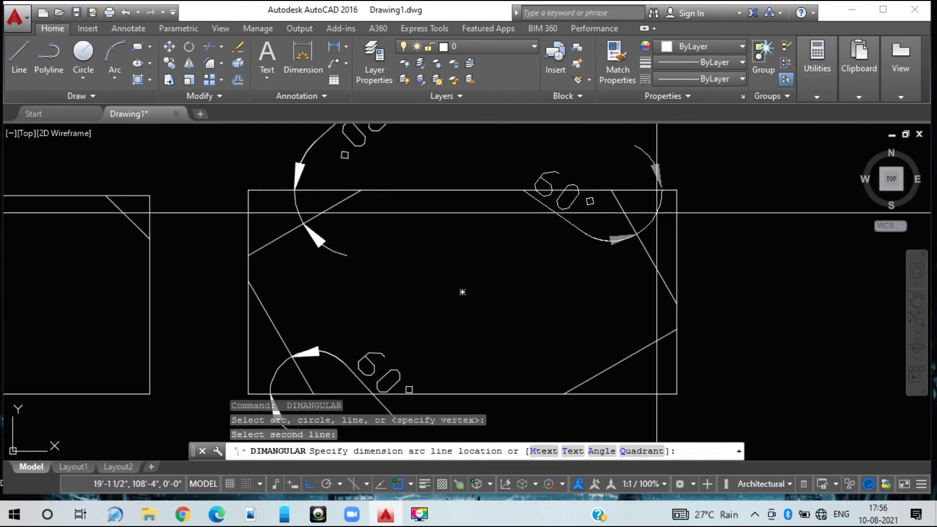
left_click(671, 261)
Add an angular dimension between the upper-right rectangle's lower-right chamfer line and its bottom edge, placed at that corner.
key("Return")
left_click(636, 353)
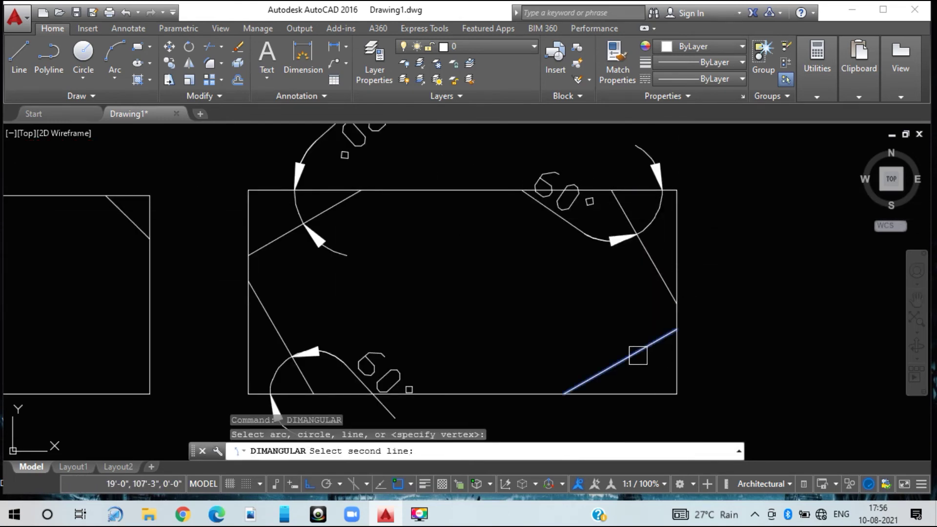
left_click(631, 390)
left_click(622, 407)
Erase the two upper rectangles together with their chamfer lines and angular dimensions.
scroll(625, 374, "down", 2)
middle_click_drag(625, 373, 659, 331)
scroll(646, 312, "down", 2)
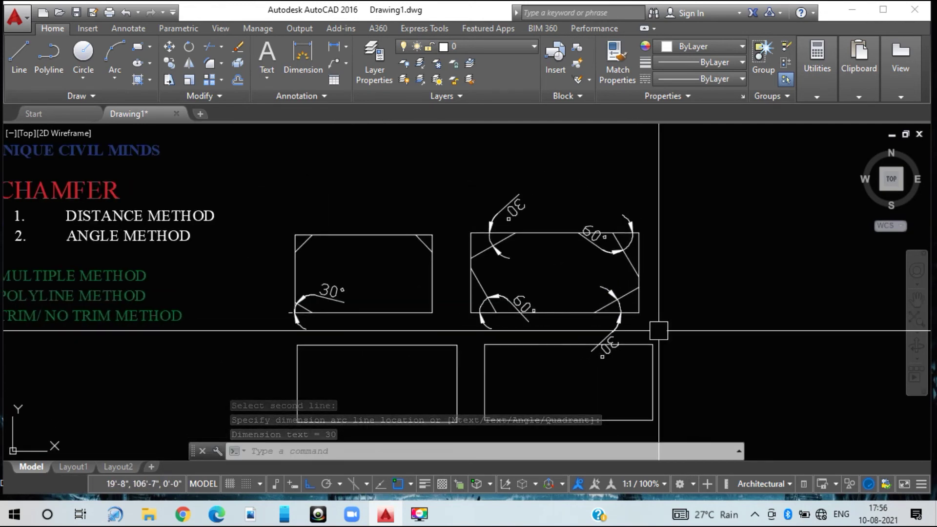
scroll(613, 350, "down", 2)
middle_click_drag(606, 349, 623, 299)
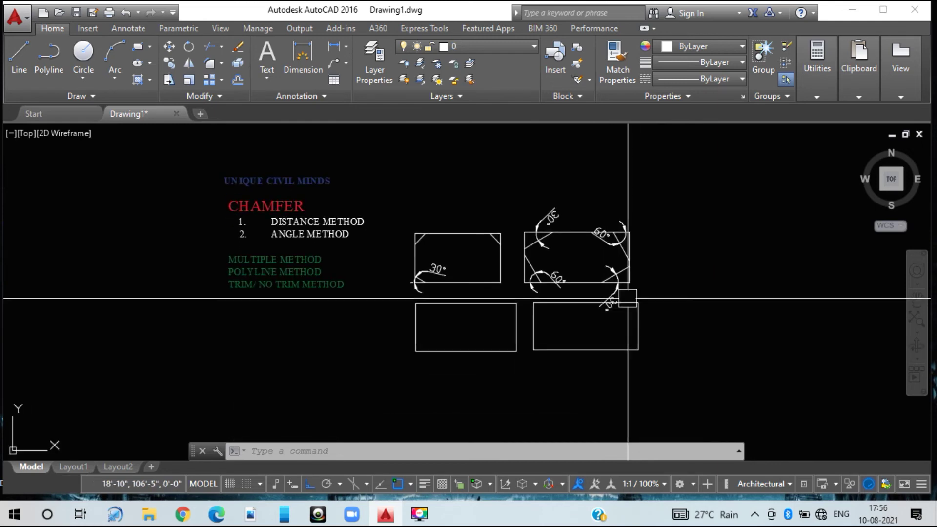
left_click(698, 258)
left_click(417, 203)
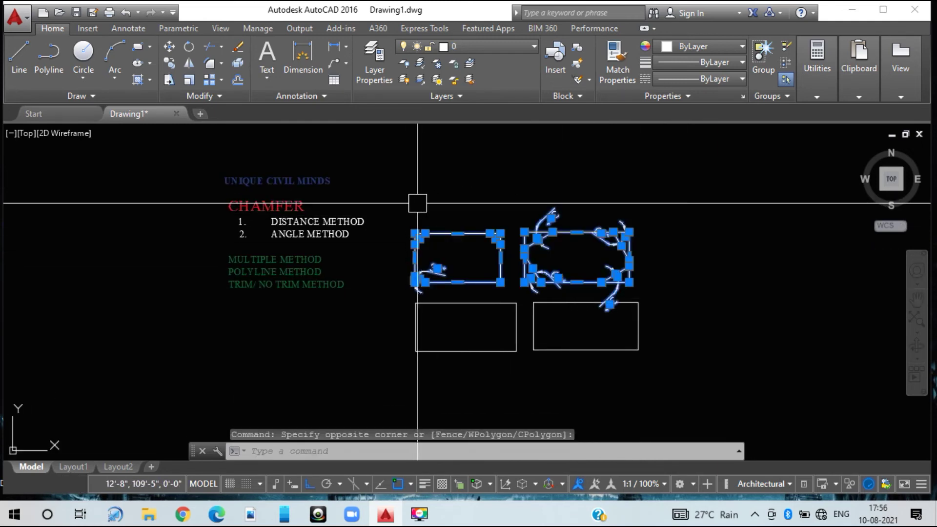
key("Delete")
Start the CHAMFER command and switch its trim mode to Trim.
scroll(327, 270, "up", 3)
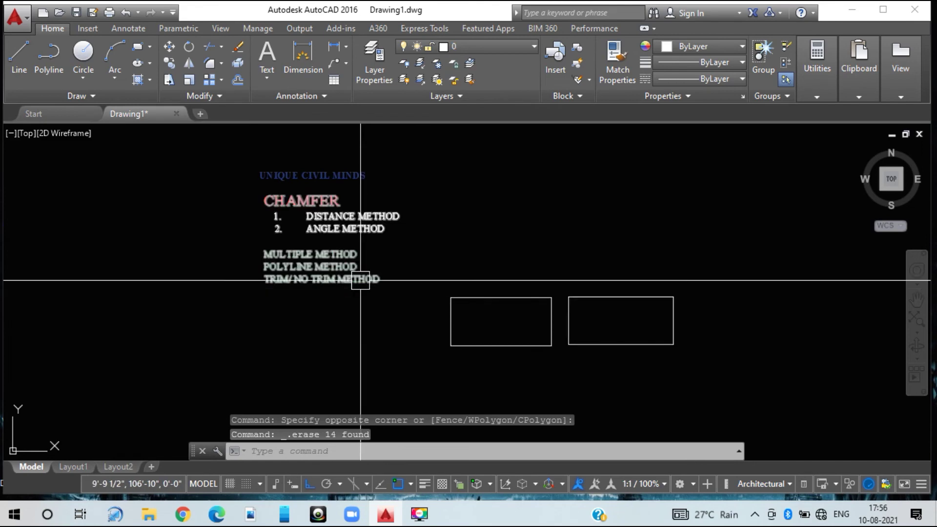
middle_click_drag(360, 299, 320, 272)
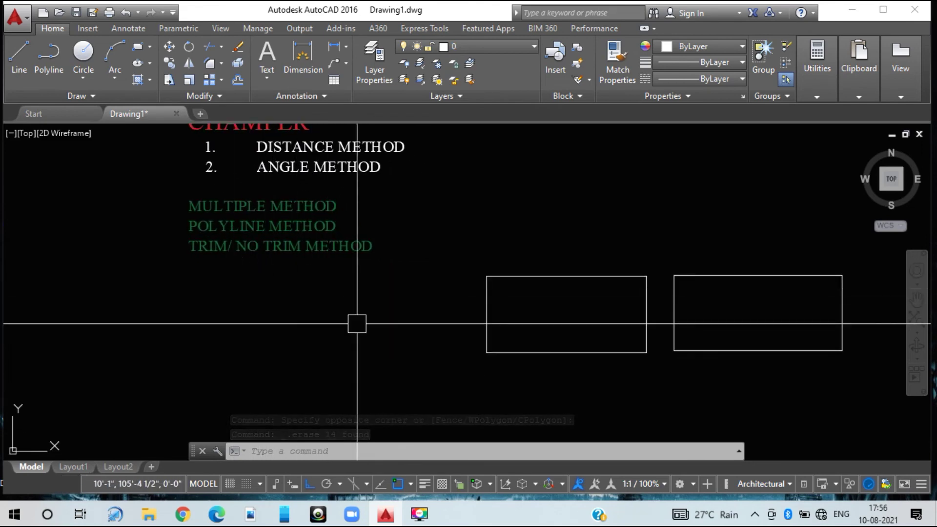
type("ch")
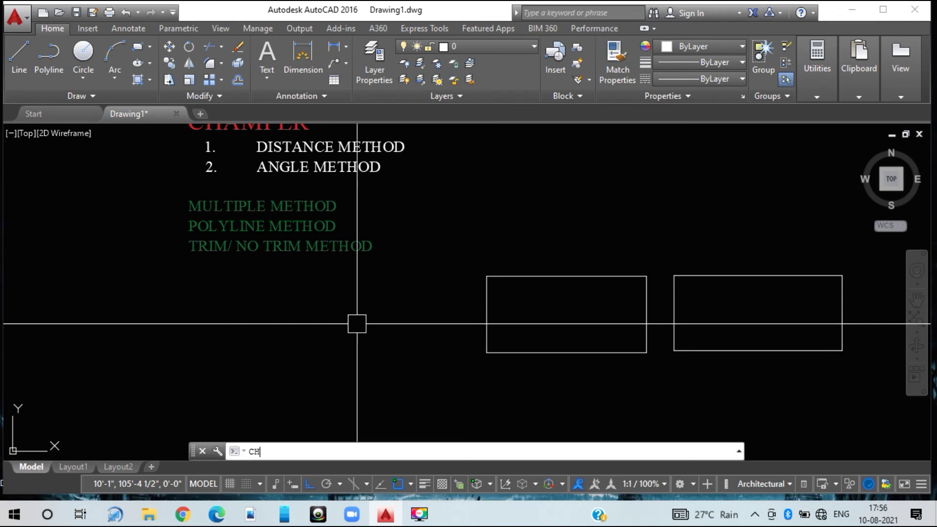
type("a")
key("Return")
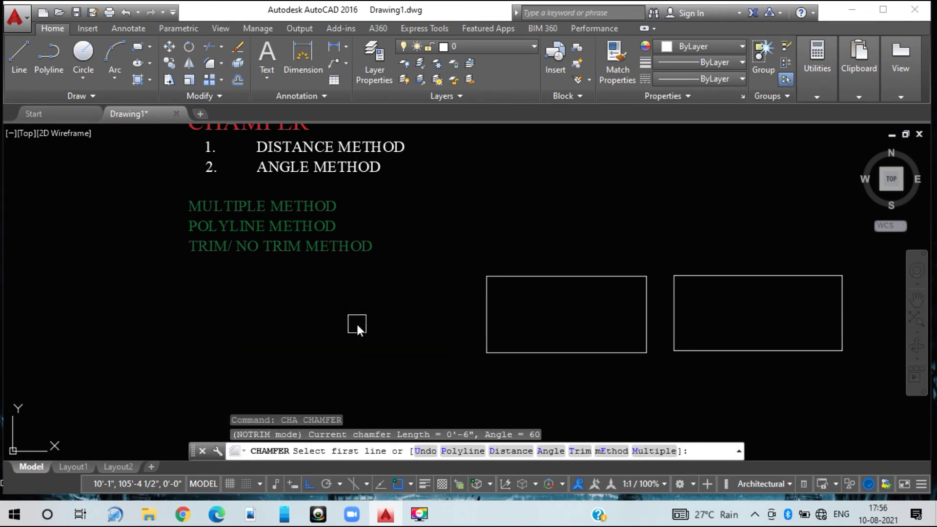
left_click(579, 451)
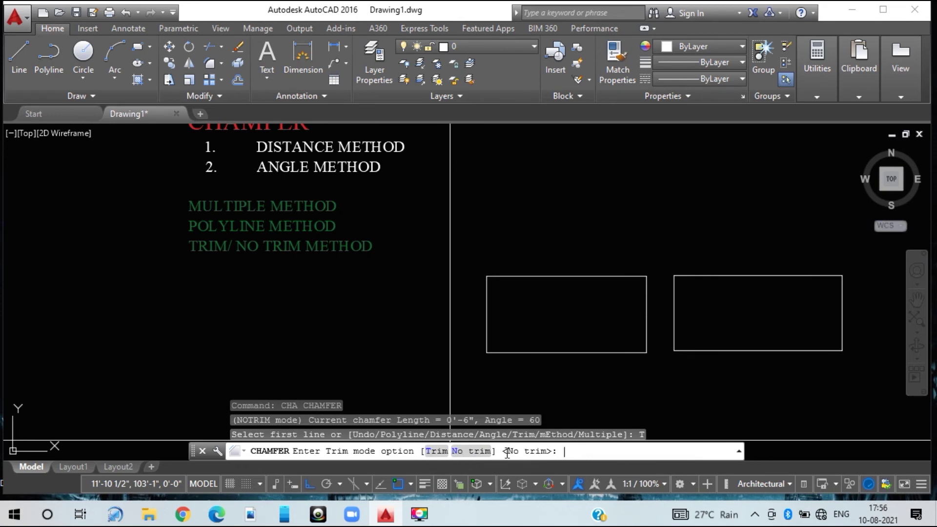
left_click(432, 452)
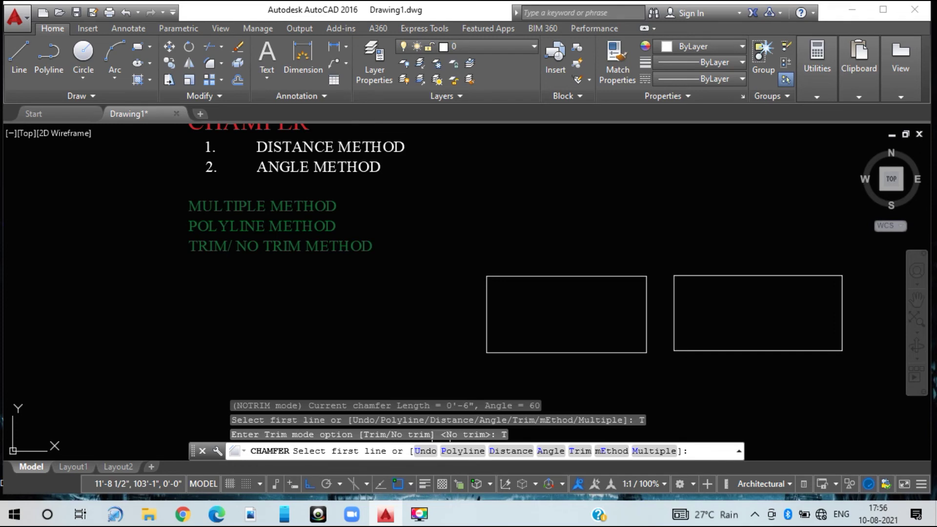
Chamfer the left rectangle's lower-left corner using the Angle method with length 6" and angle 30°, picking the bottom edge first.
key("Return")
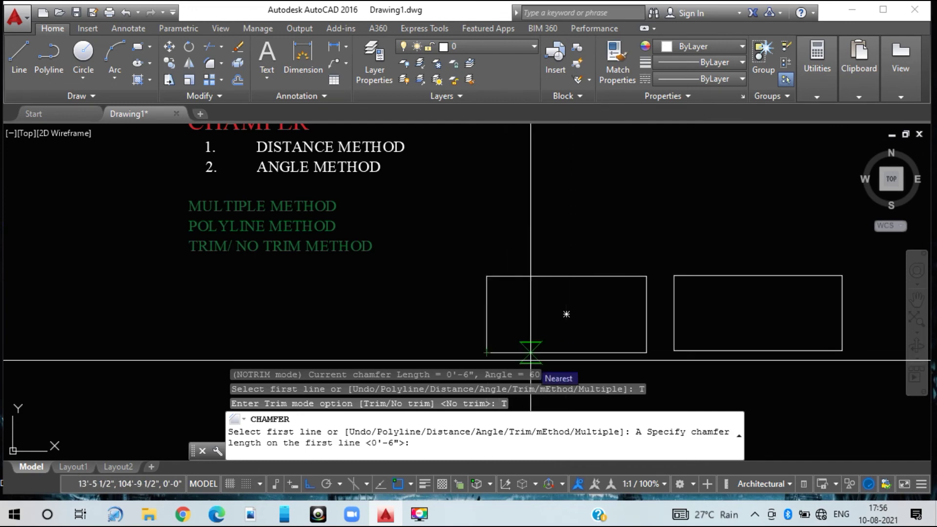
type("6")
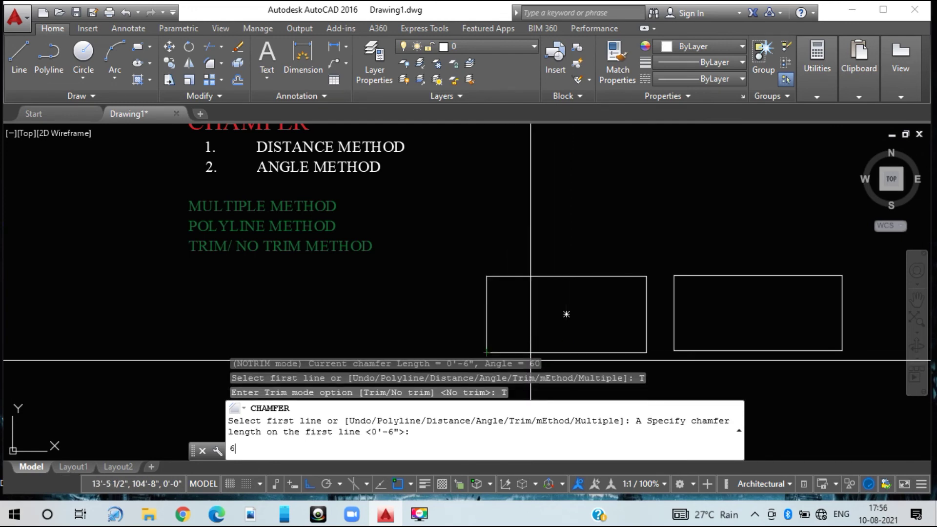
key("Return")
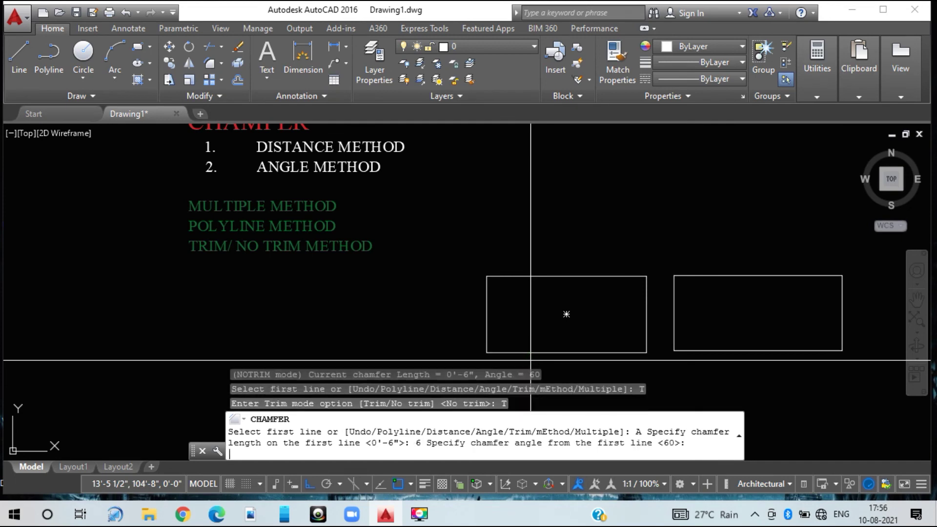
type("30")
key("Return")
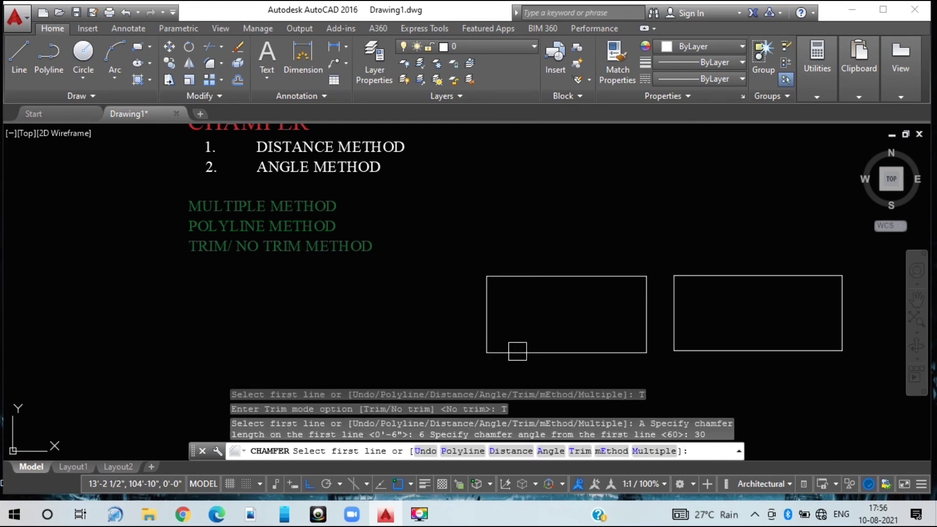
left_click(517, 350)
left_click(483, 326)
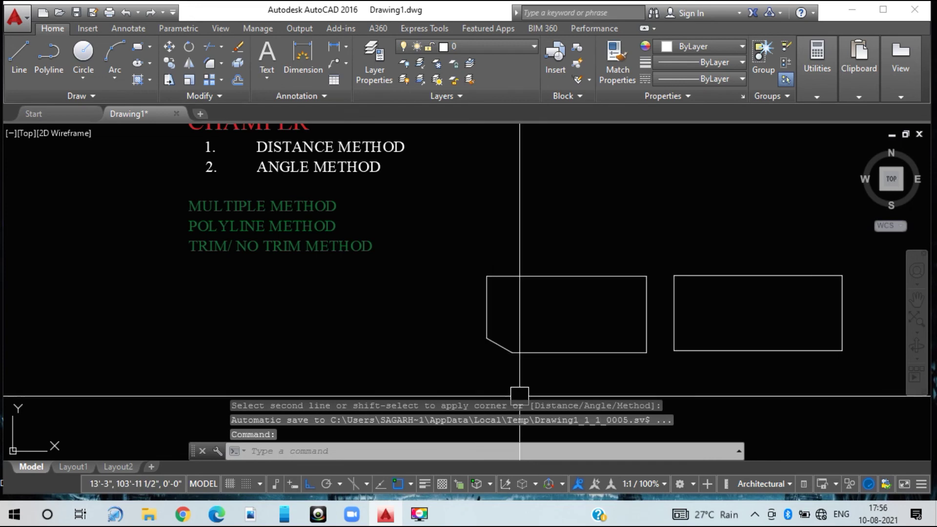
Draw a horizontal line extending the rectangle's bottom edge to the left from the chamfer's lower endpoint.
type("DAN")
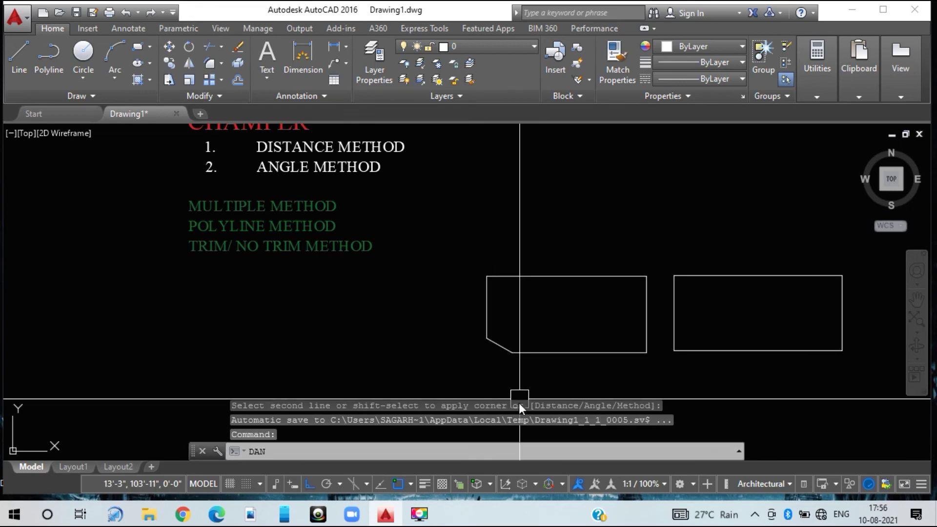
key("Escape")
type("L")
key("Return")
scroll(511, 374, "up", 4)
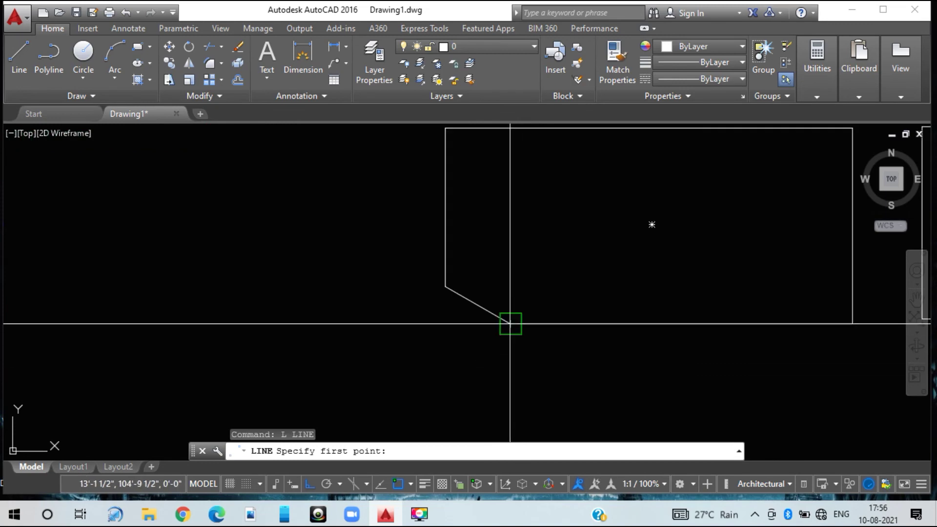
left_click(511, 324)
left_click(332, 323)
key("Escape")
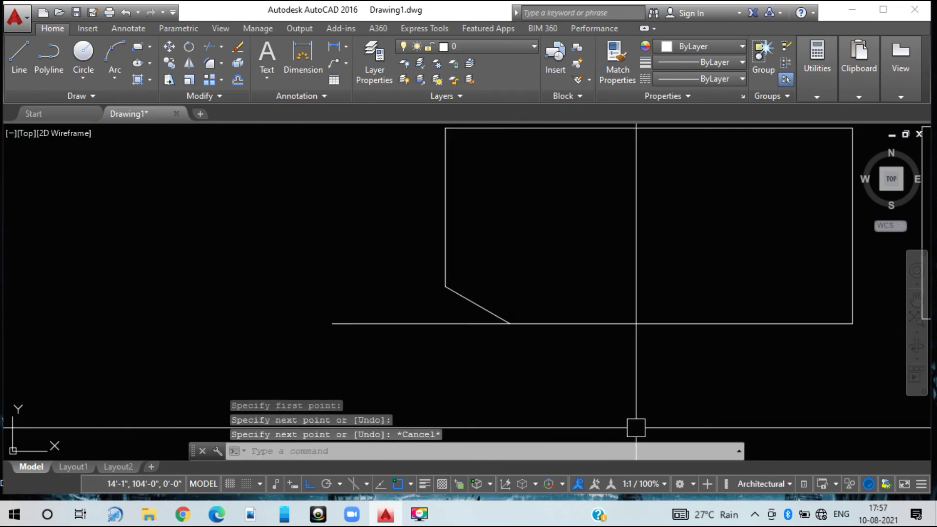
Try an angular dimension between the extension line and the chamfer, placed beneath the corner, and erase it.
type("DAN")
key("Return")
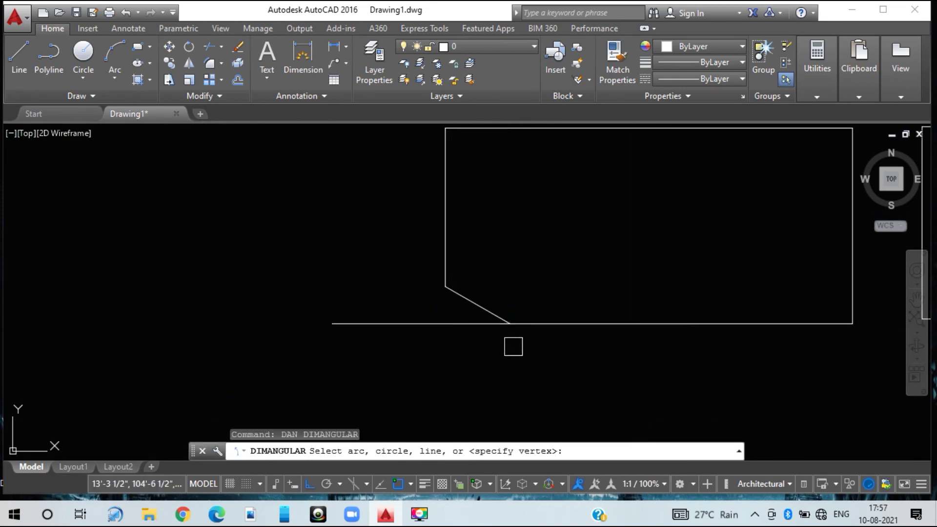
left_click(469, 323)
left_click(468, 300)
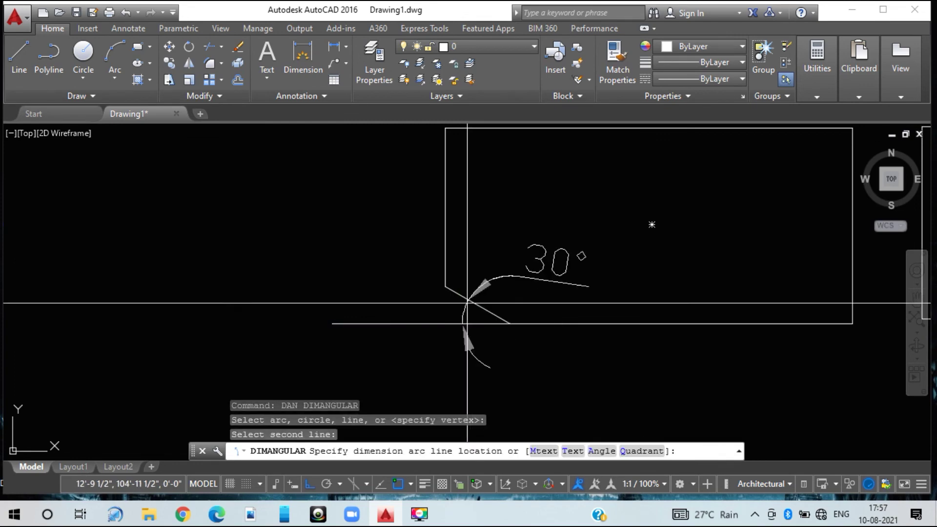
left_click(452, 324)
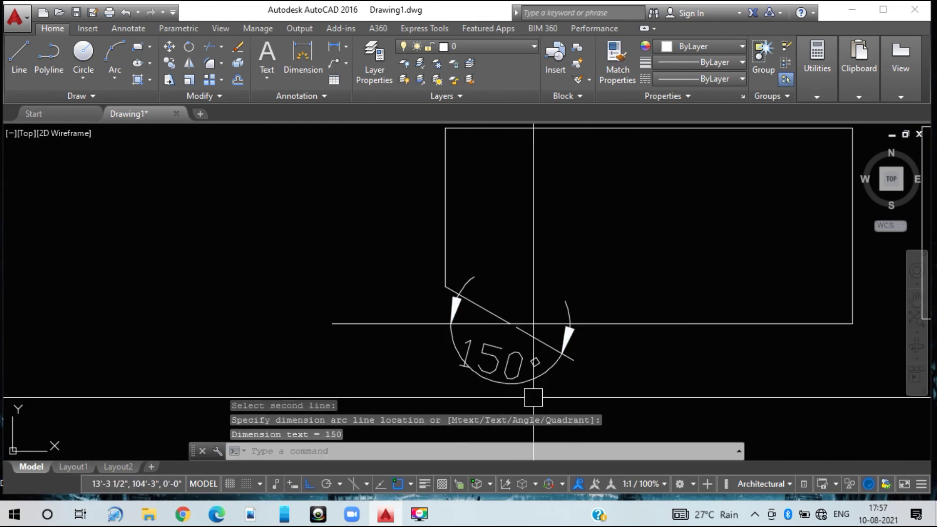
key("Escape")
left_click(513, 383)
key("Delete")
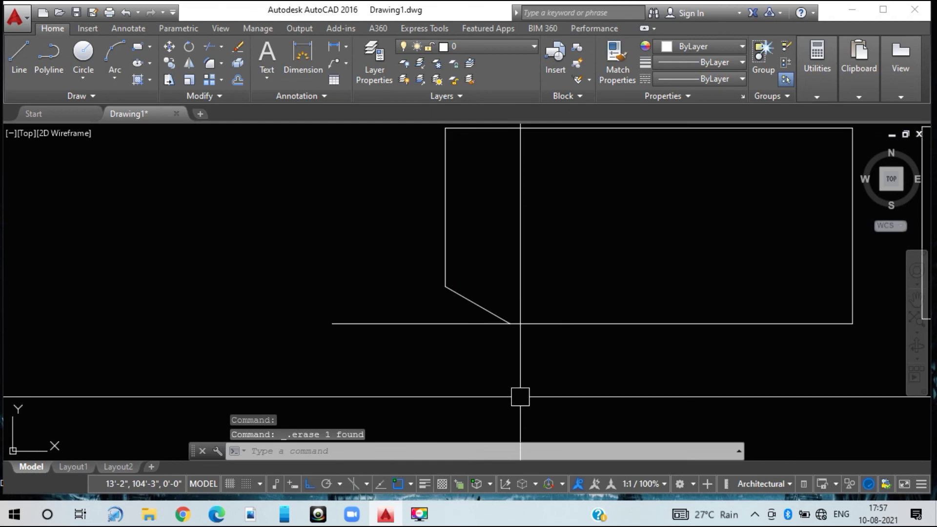
Add an angular dimension between the extension line and the chamfer line, with its arc crossing the chamfer.
type("DAN")
key("Return")
left_click(450, 323)
left_click(465, 298)
left_click(466, 298)
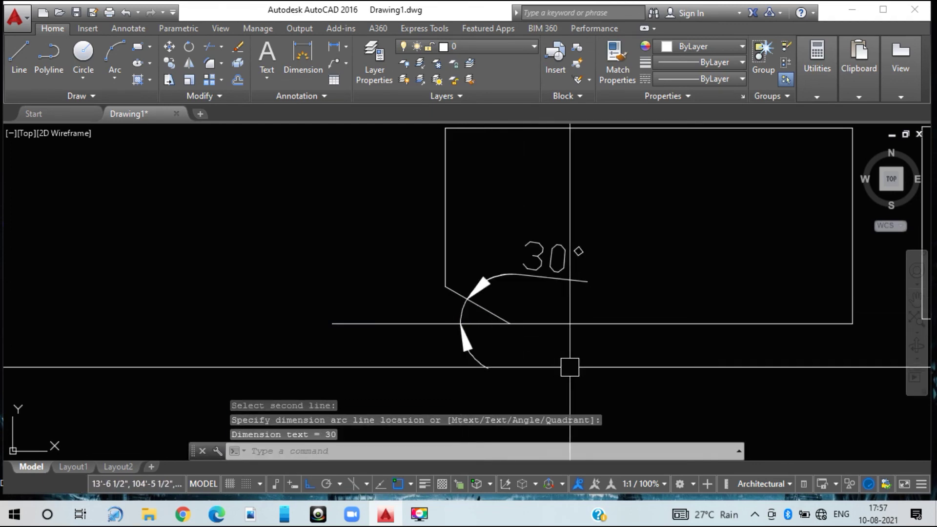
Add a horizontal linear dimension between the chamfer's endpoints, placed below the corner, and erase the overlapping angular dimension.
type("D")
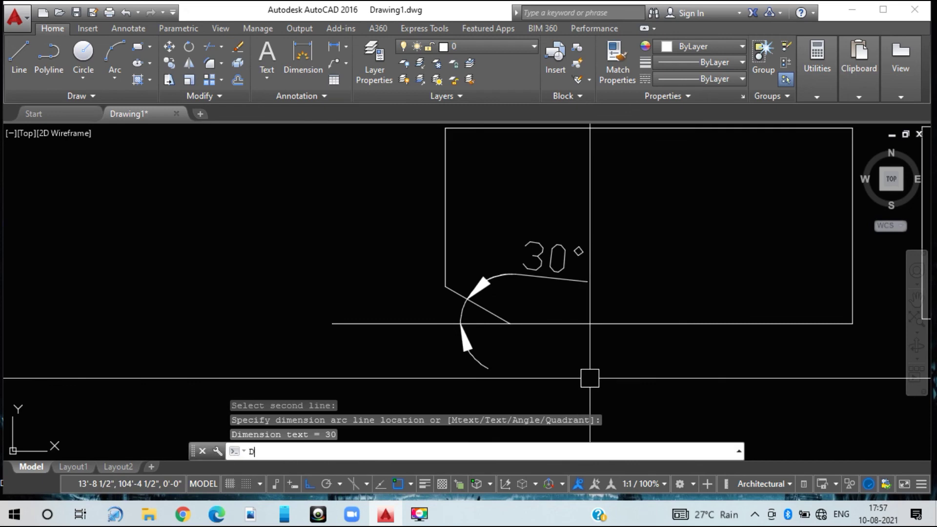
type("LI")
key("Return")
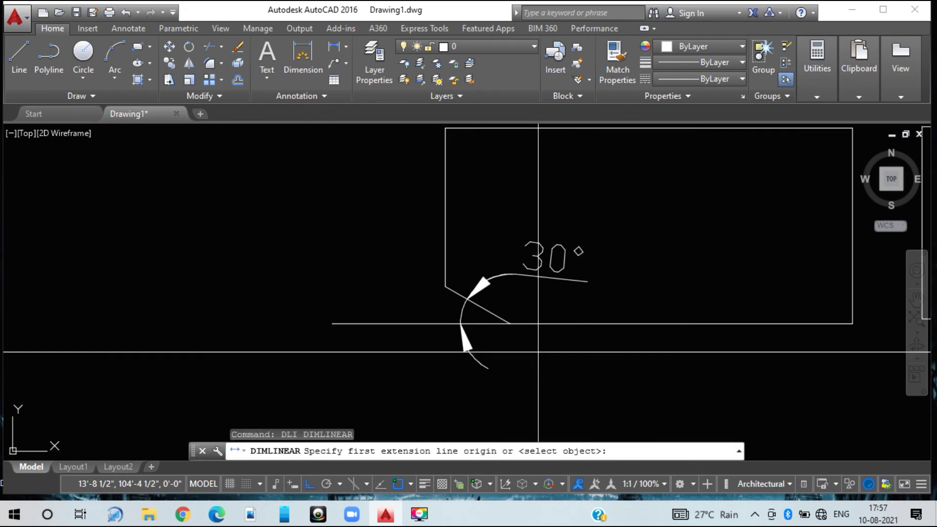
left_click(445, 287)
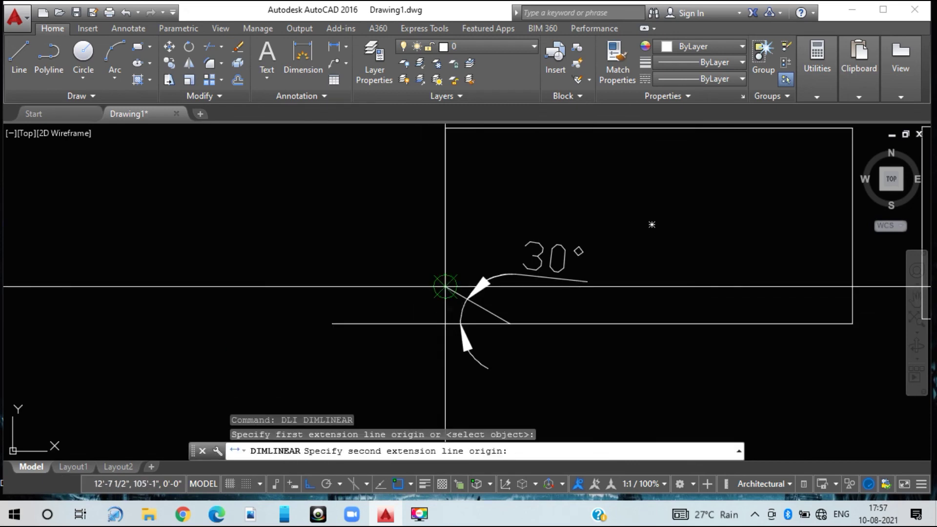
left_click(510, 324)
left_click(483, 369)
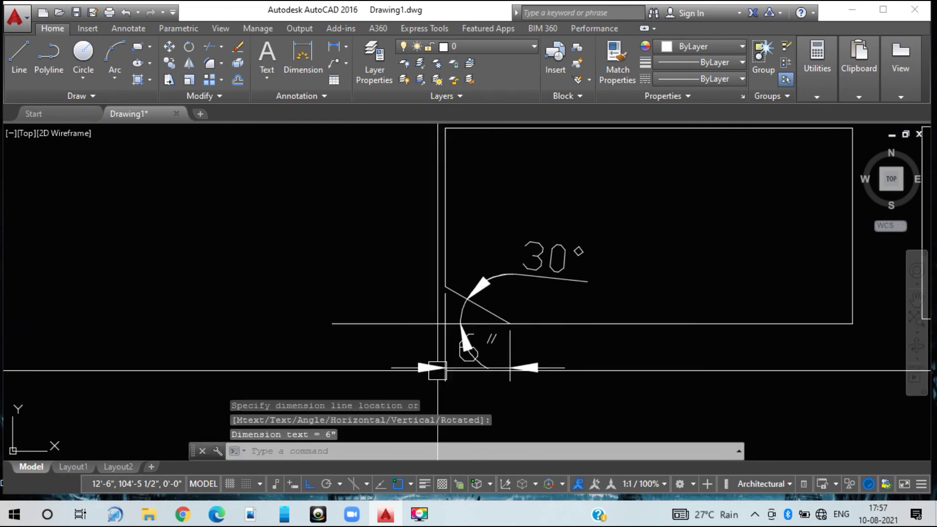
left_click(581, 276)
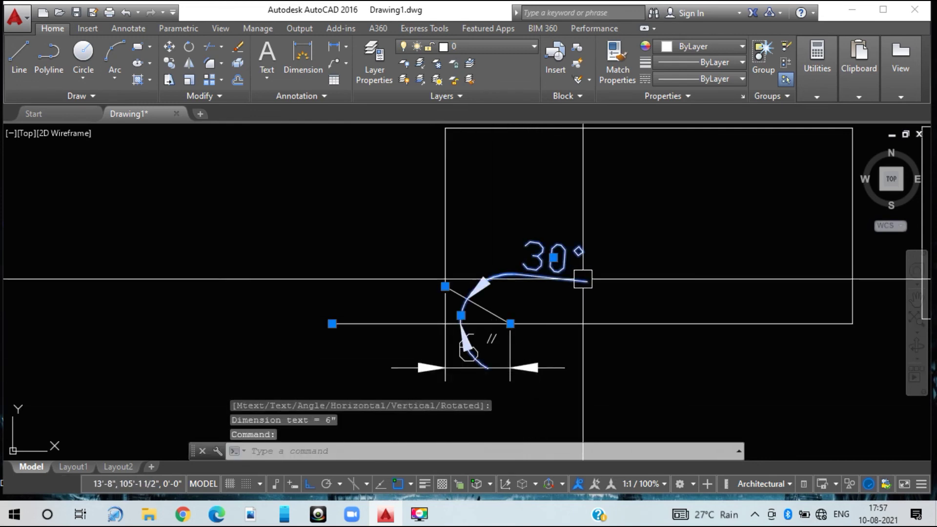
key("Delete")
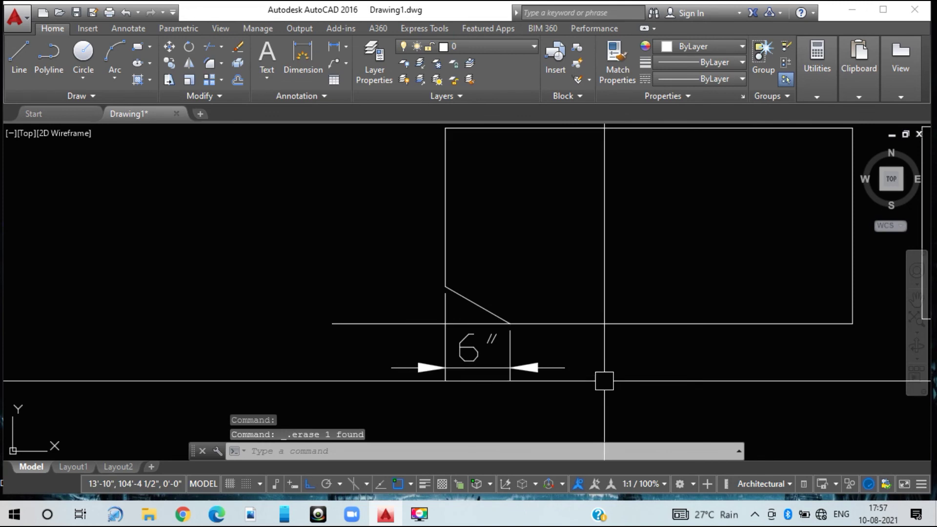
Erase both remaining rectangles along with the extension line and linear dimension, leaving only the heading text.
scroll(577, 389, "down", 2)
scroll(592, 391, "down", 1)
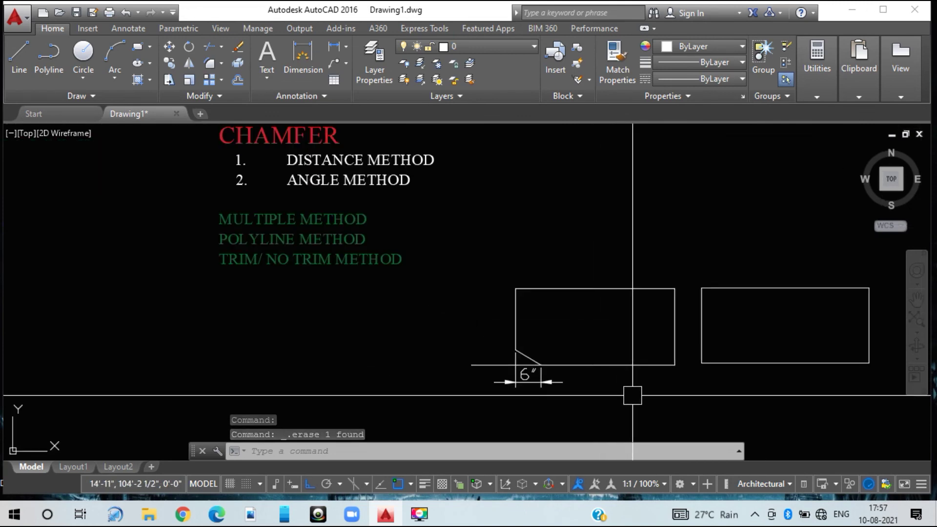
scroll(569, 394, "down", 2)
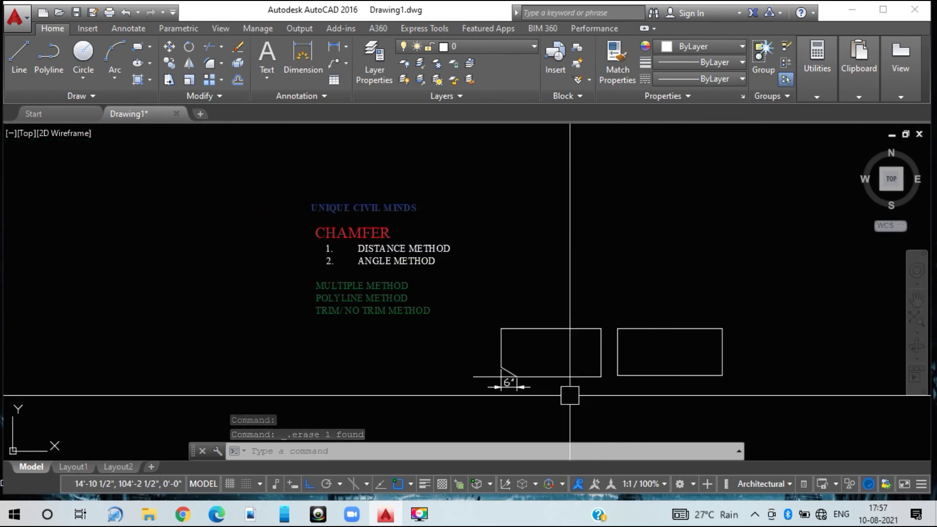
left_click(766, 402)
left_click(503, 314)
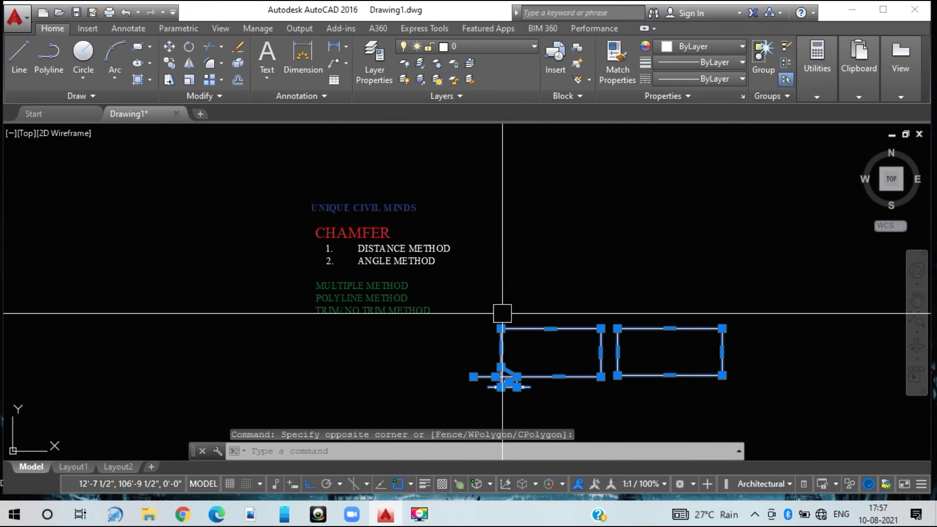
key("Delete")
scroll(498, 313, "up", 3)
mouse_move(458, 283)
middle_mouse_down()
mouse_move(460, 326)
mouse_move(353, 297)
middle_mouse_up()
scroll(481, 324, "down", 2)
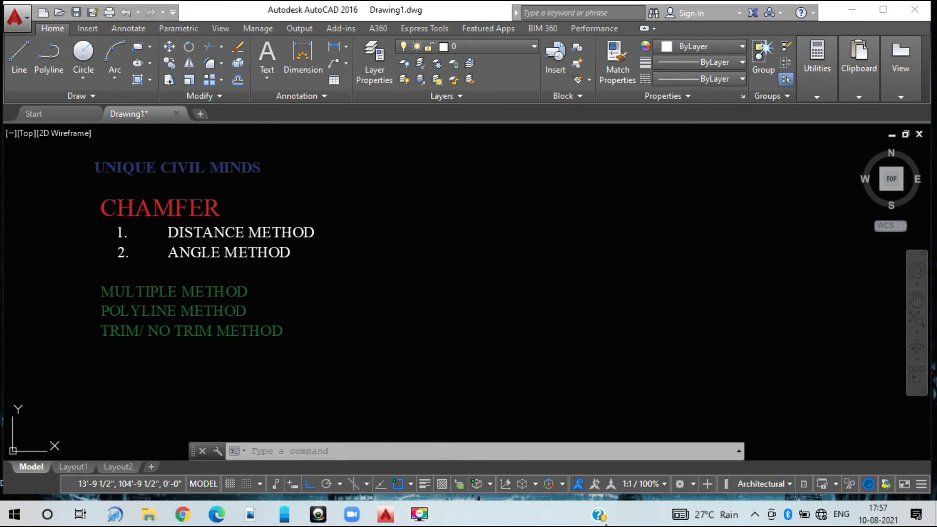
left_click(418, 517)
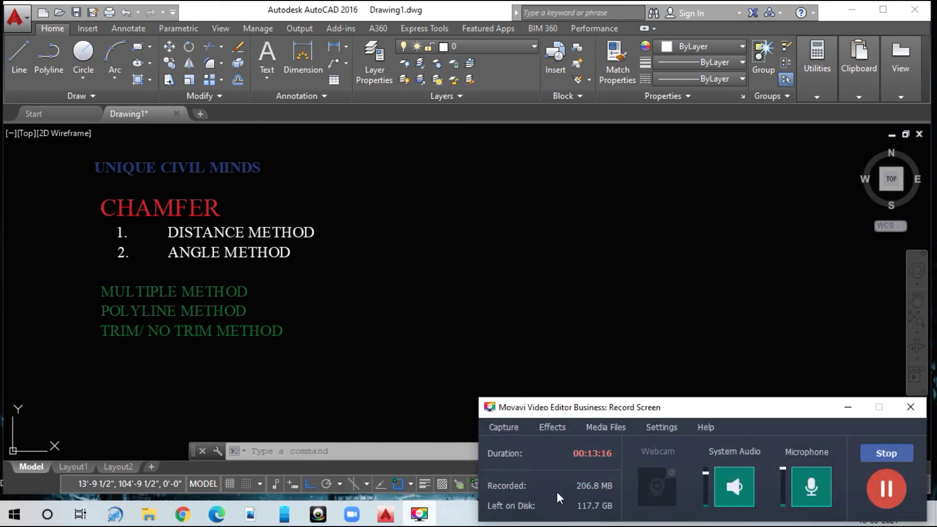